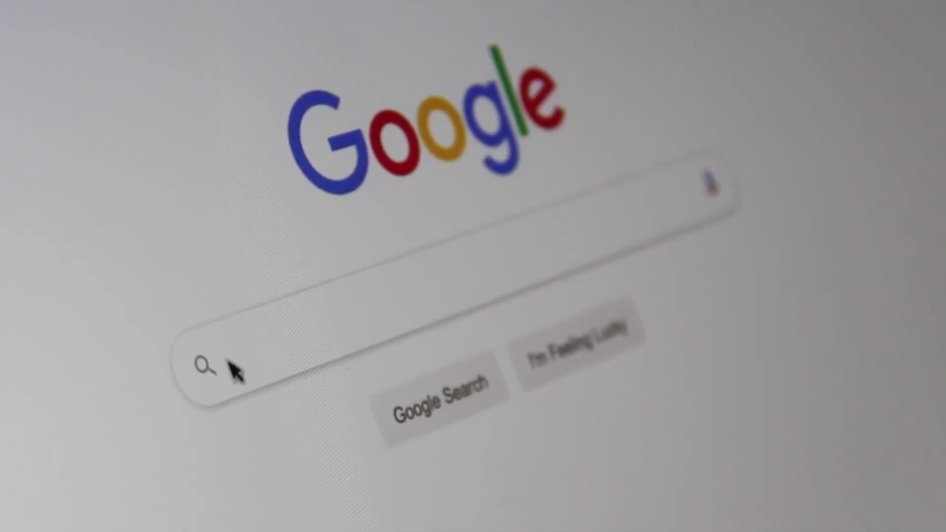
Open Google Sheets from the Google apps grid on the search page
text(Se)
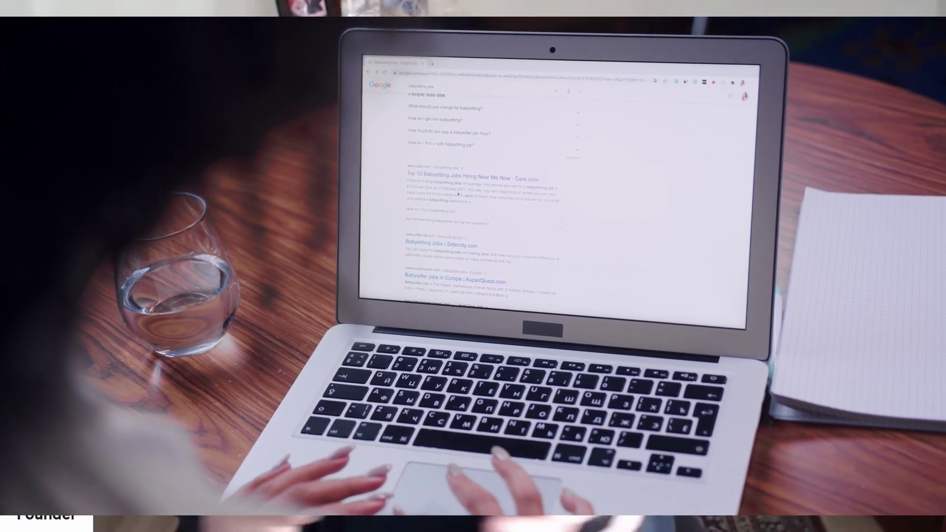
scroll(460, 175, down, 5)
scroll(459, 189, down, 4)
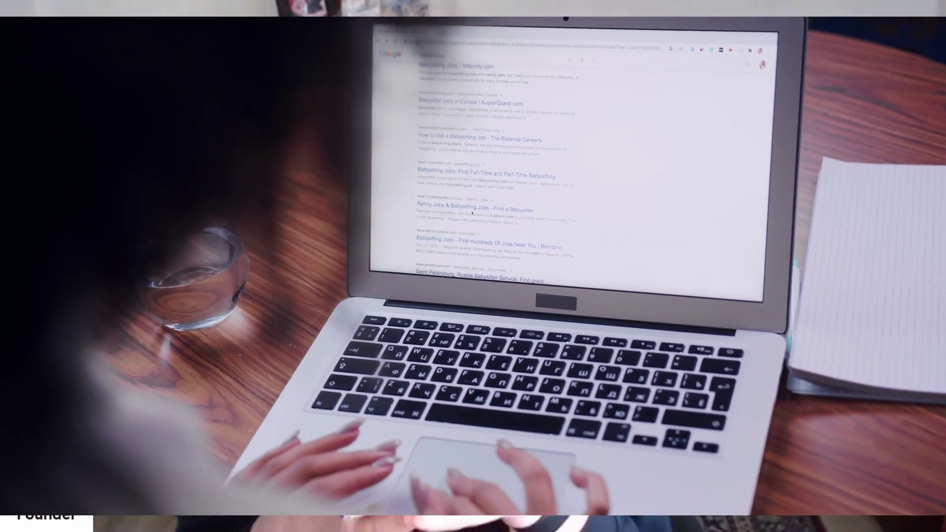
scroll(473, 207, down, 4)
scroll(487, 216, down, 4)
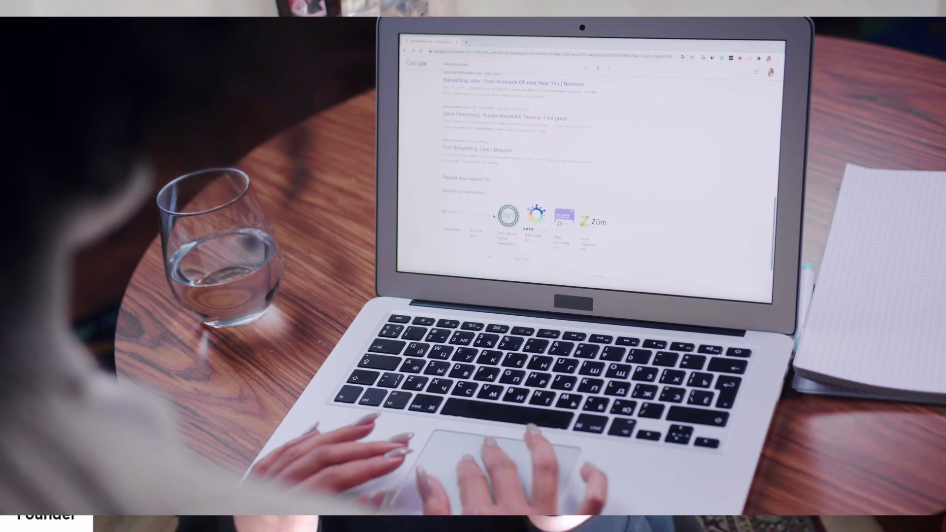
scroll(492, 197, down, 3)
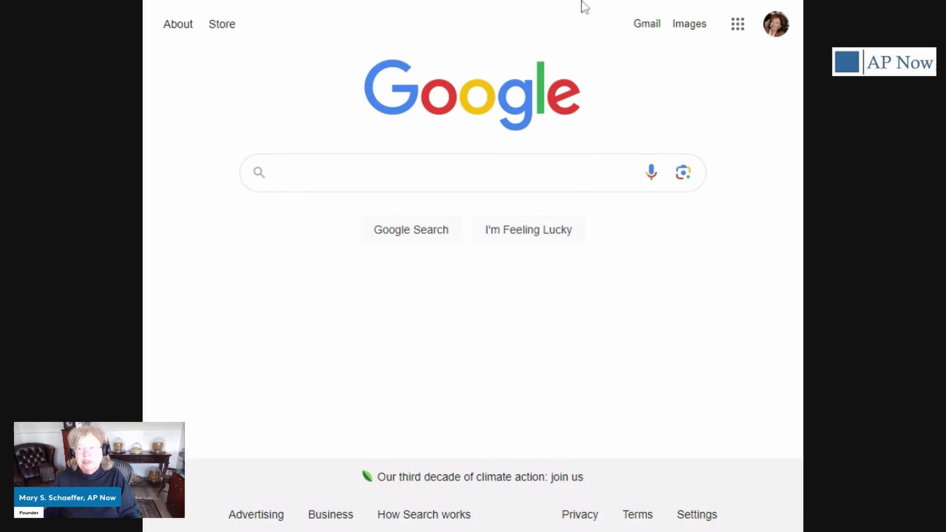
click(735, 27)
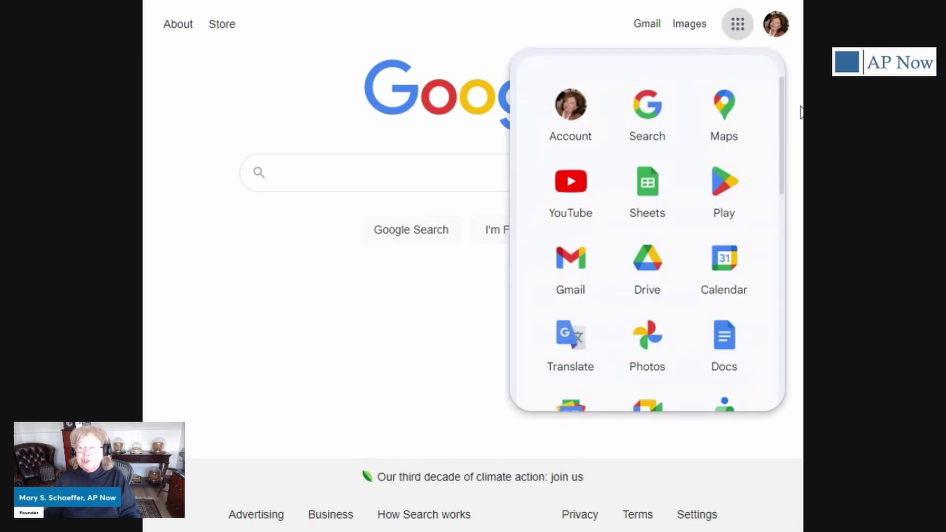
mouse_move(781, 107)
mouse_down()
mouse_move(781, 174)
mouse_move(782, 104)
mouse_up()
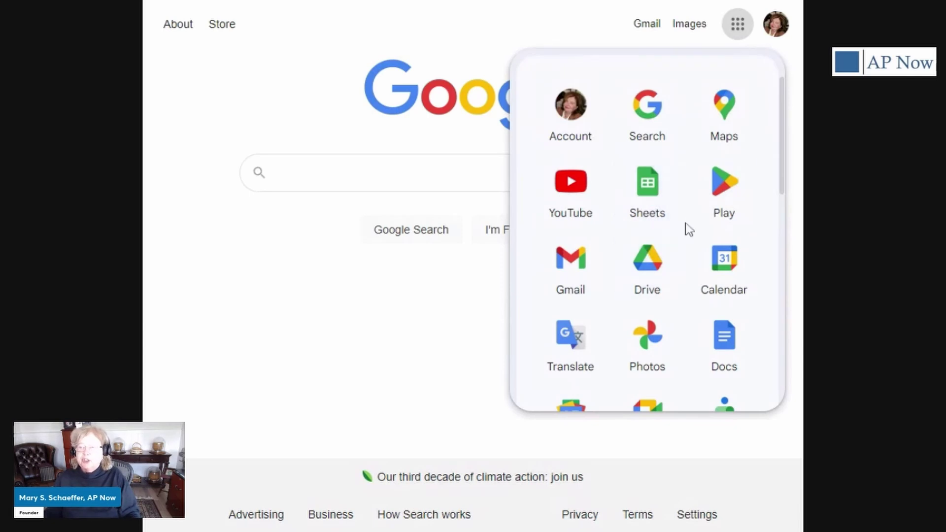
click(648, 191)
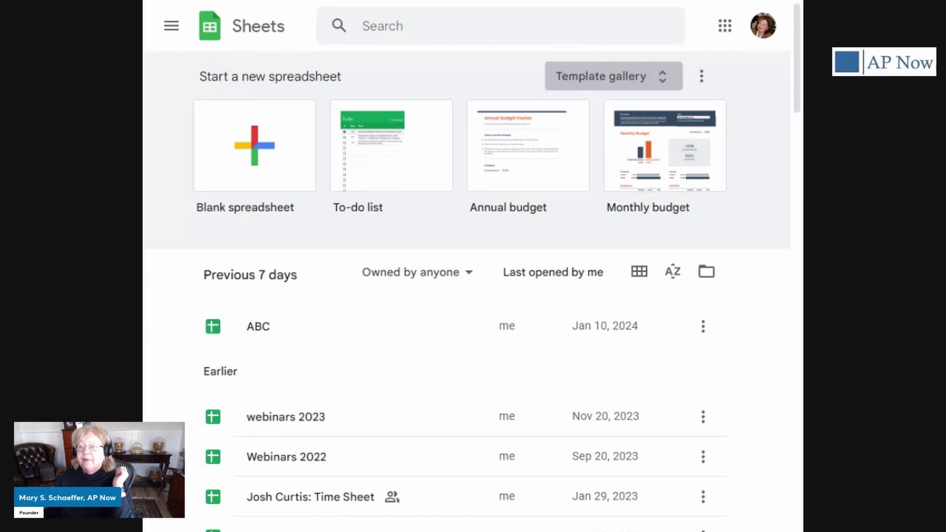
click(662, 77)
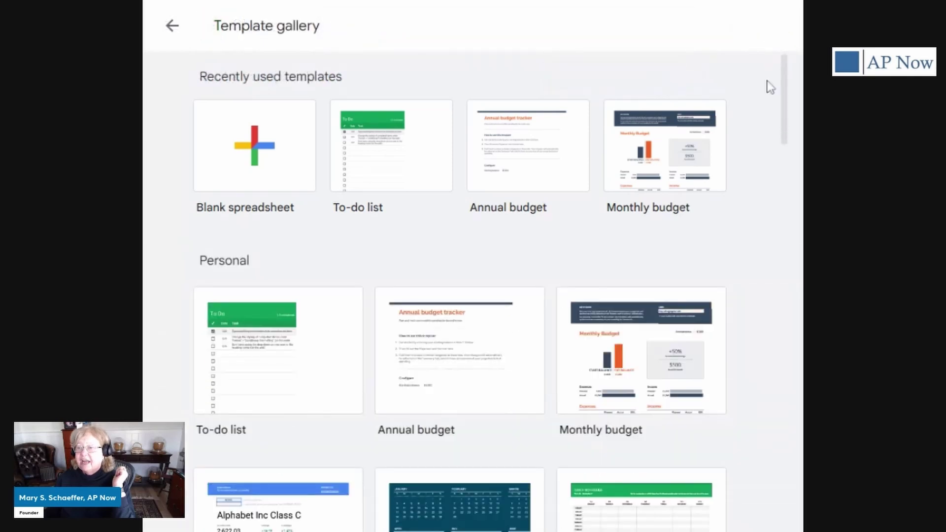
drag(785, 74, 802, 268)
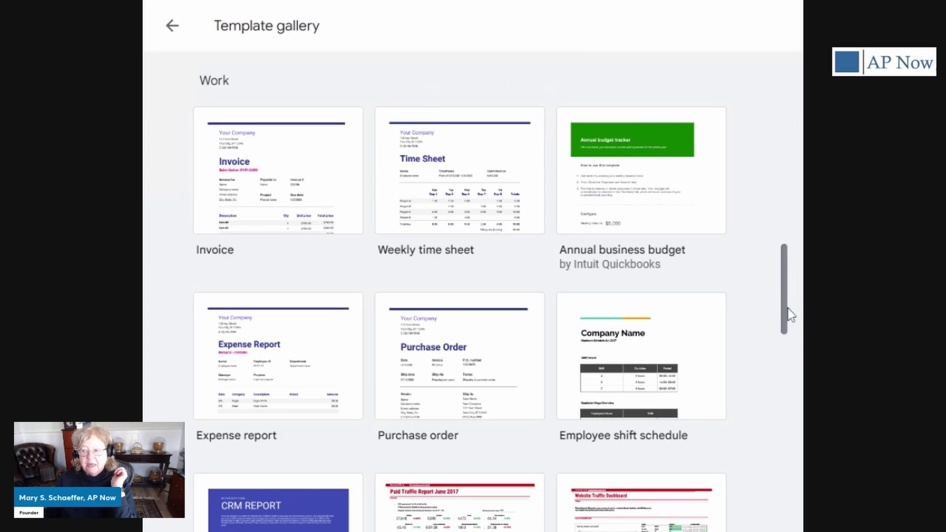
drag(787, 317, 757, 60)
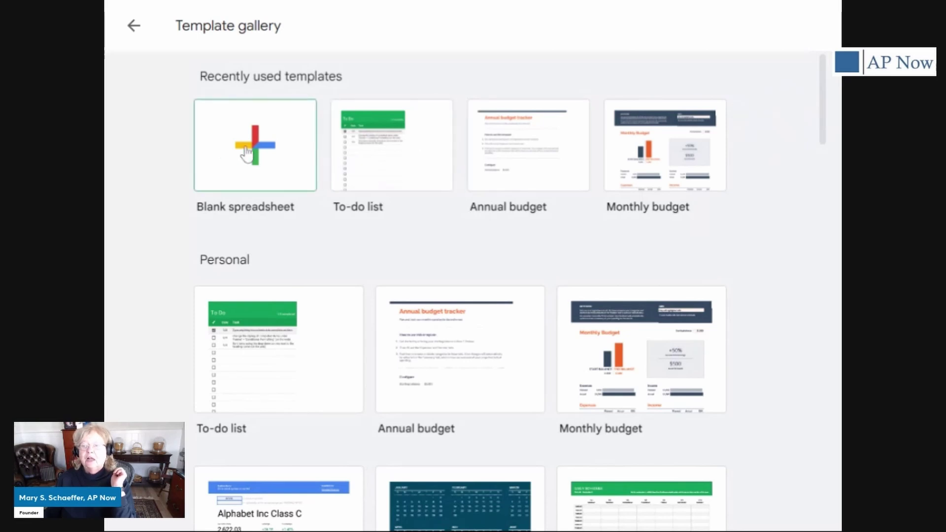
click(133, 27)
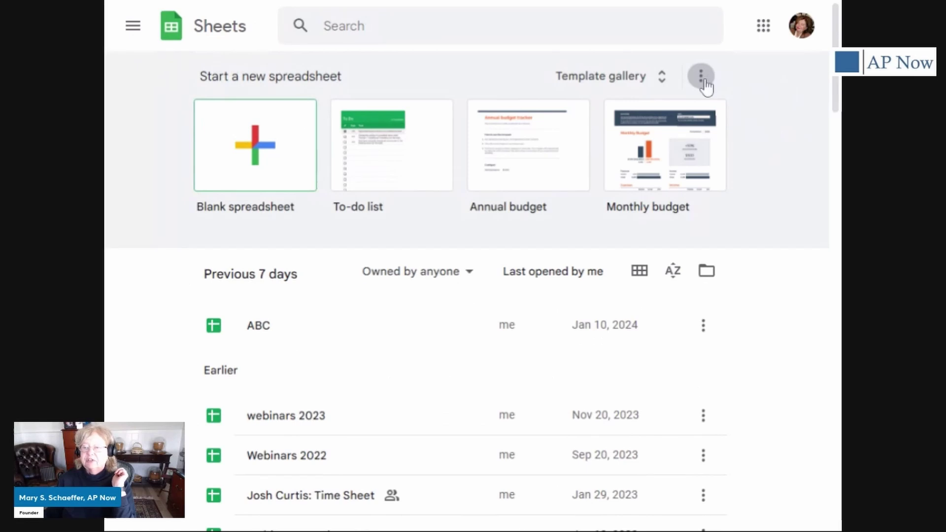
click(704, 81)
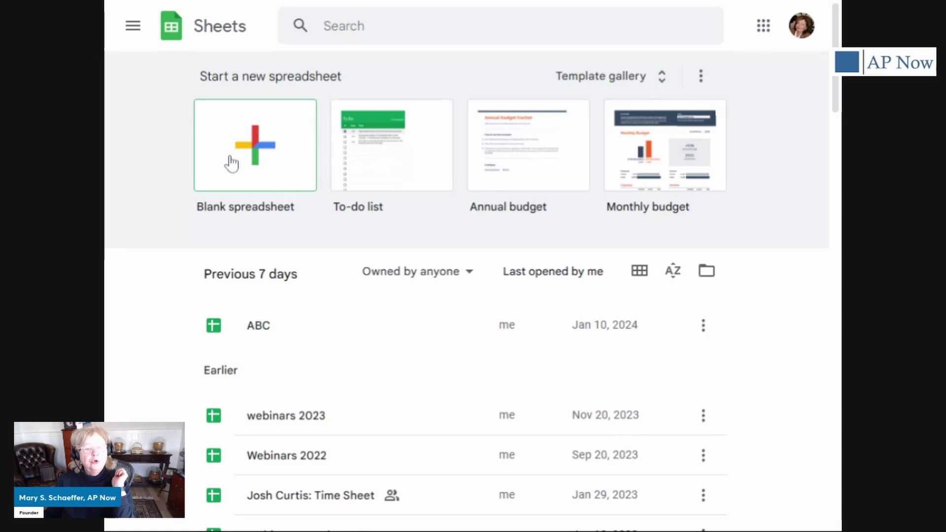
Start a new Blank spreadsheet from the Sheets home page
click(268, 156)
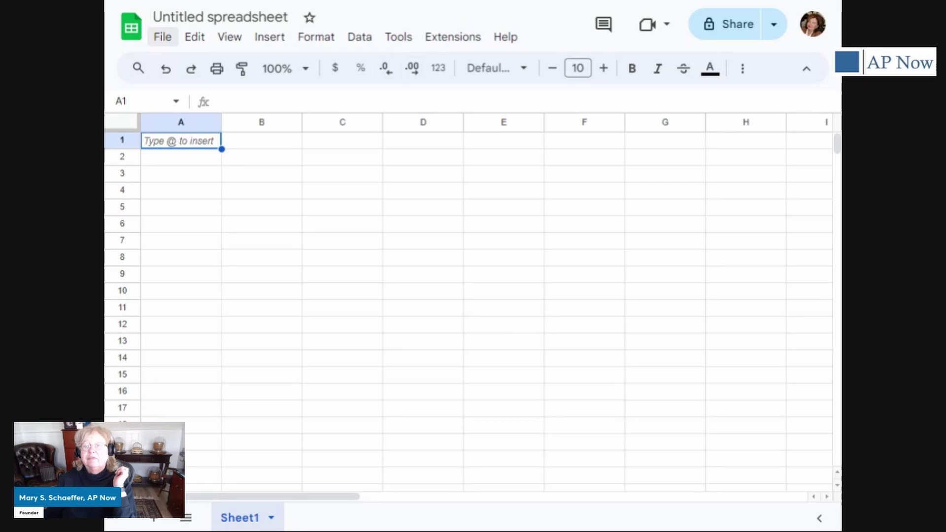
click(163, 40)
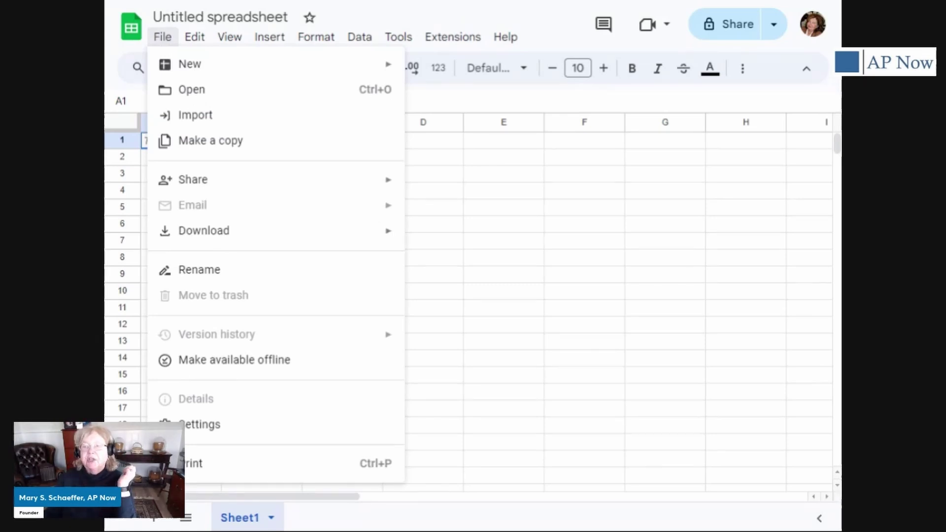
mouse_move(199, 240)
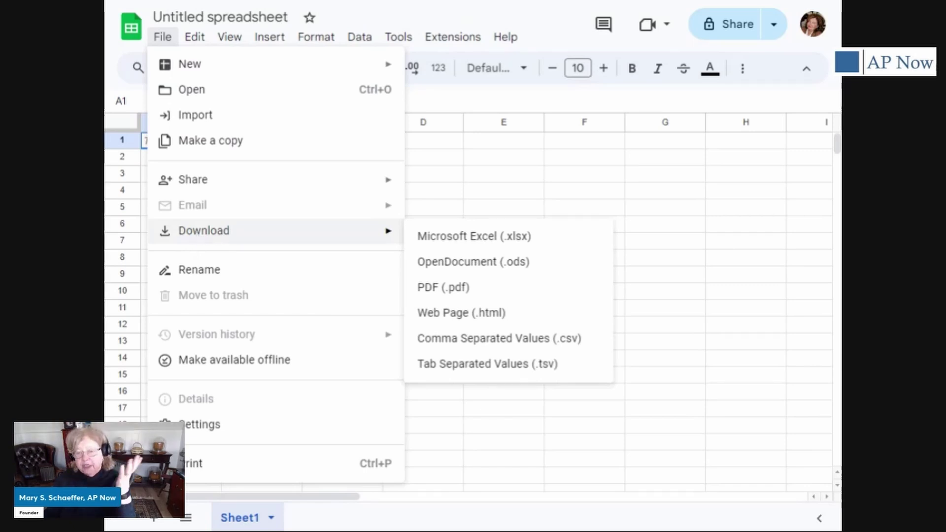
click(195, 37)
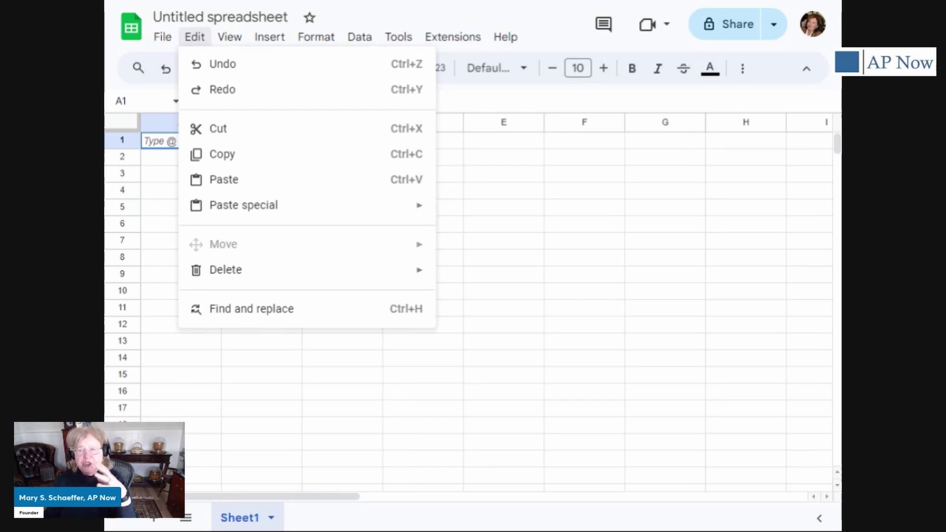
mouse_move(231, 41)
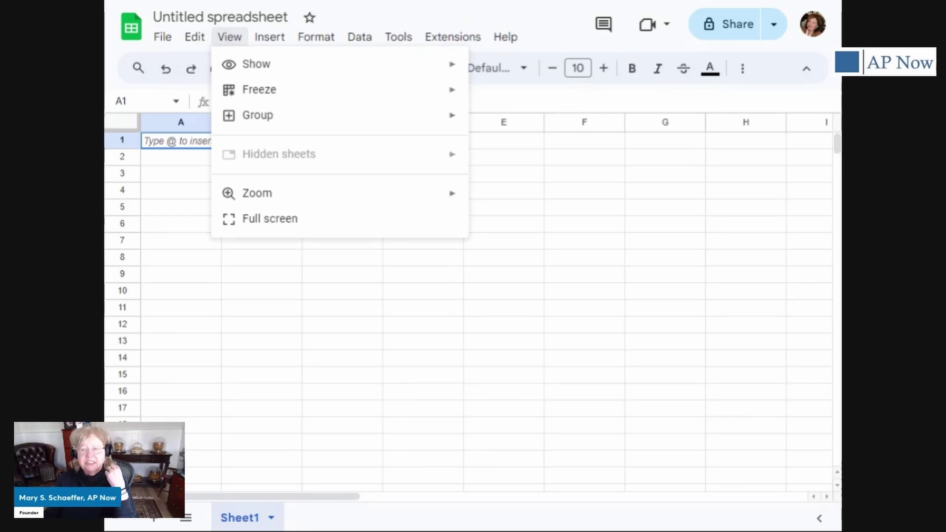
mouse_move(263, 37)
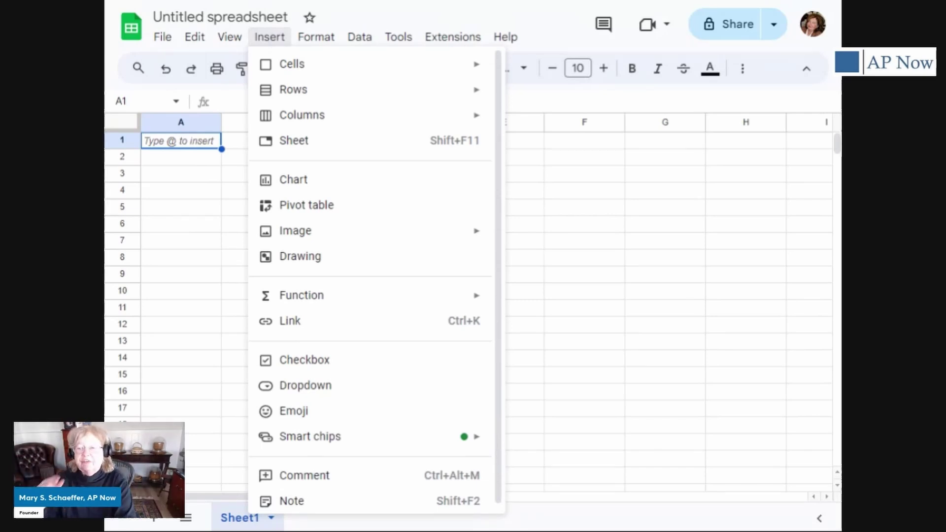
mouse_move(311, 39)
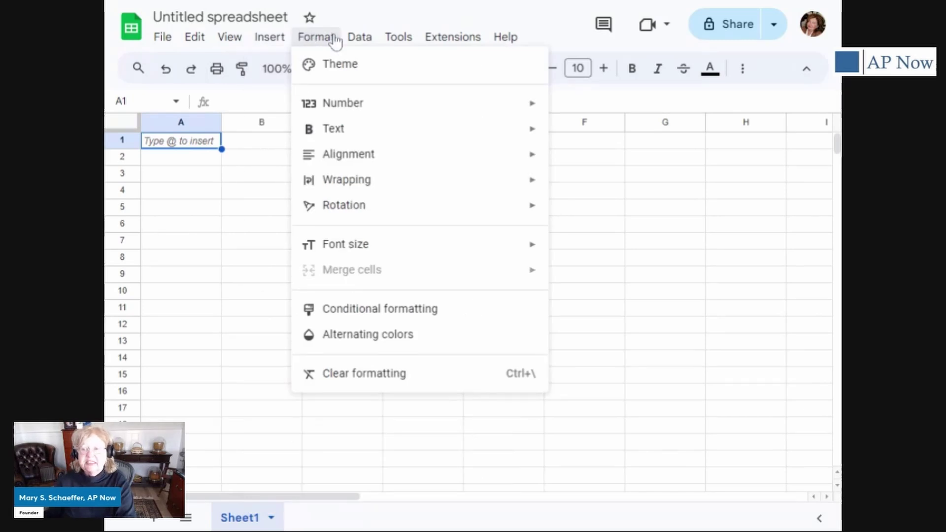
mouse_move(359, 44)
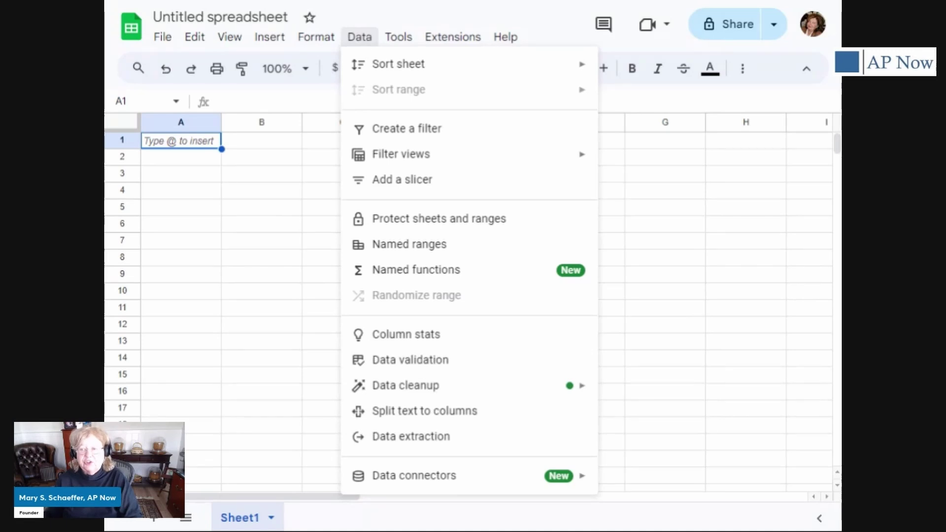
mouse_move(396, 44)
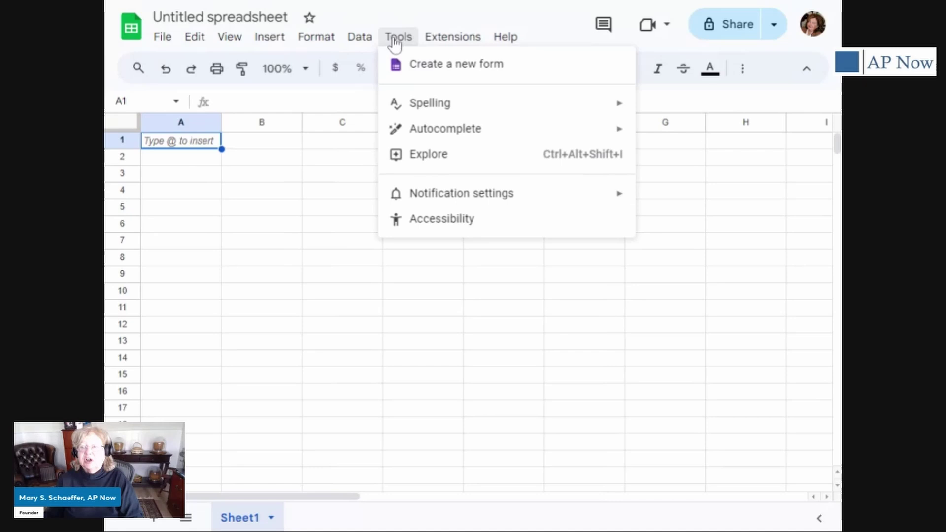
mouse_move(450, 39)
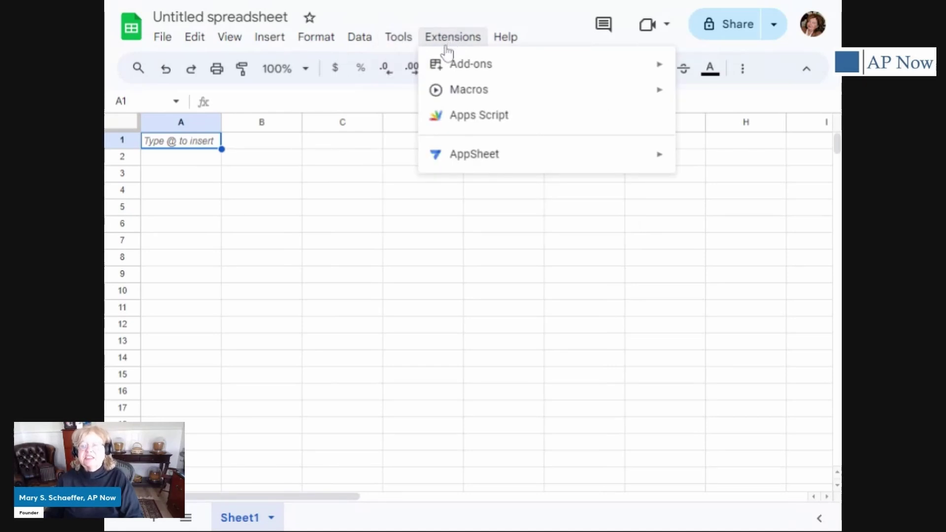
mouse_move(505, 37)
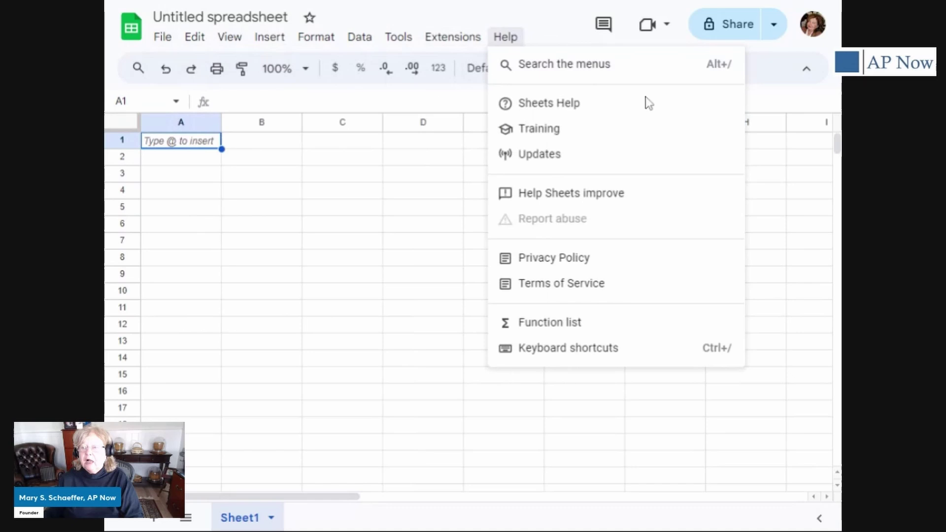
click(345, 281)
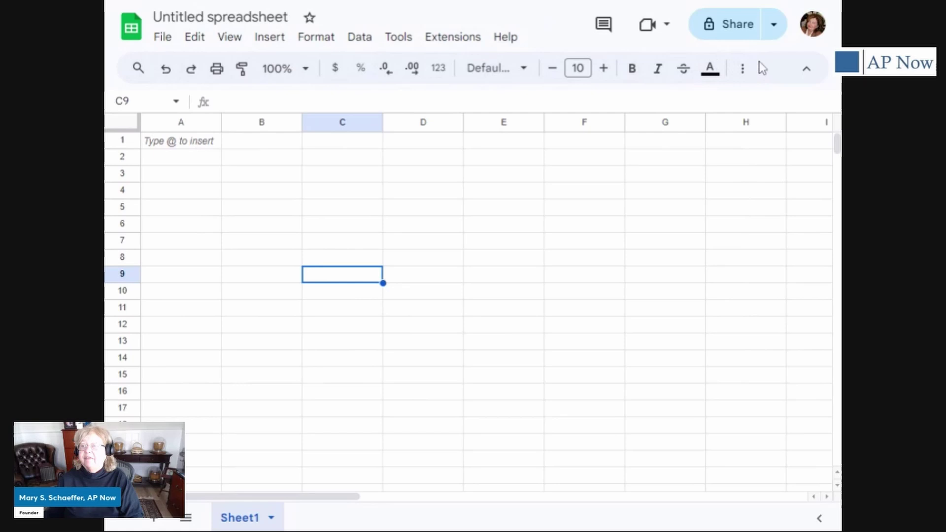
Show and then hide the extra formatting tools under the More toolbar button
click(746, 74)
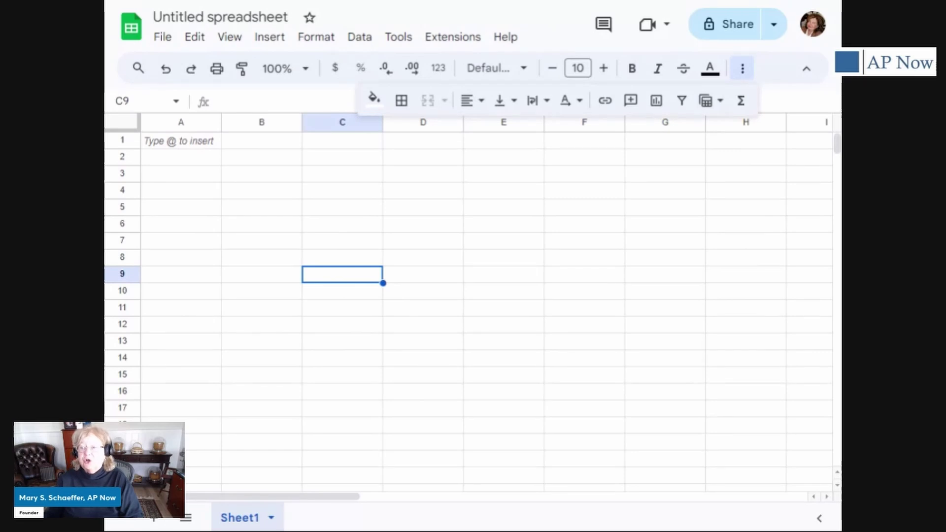
click(745, 75)
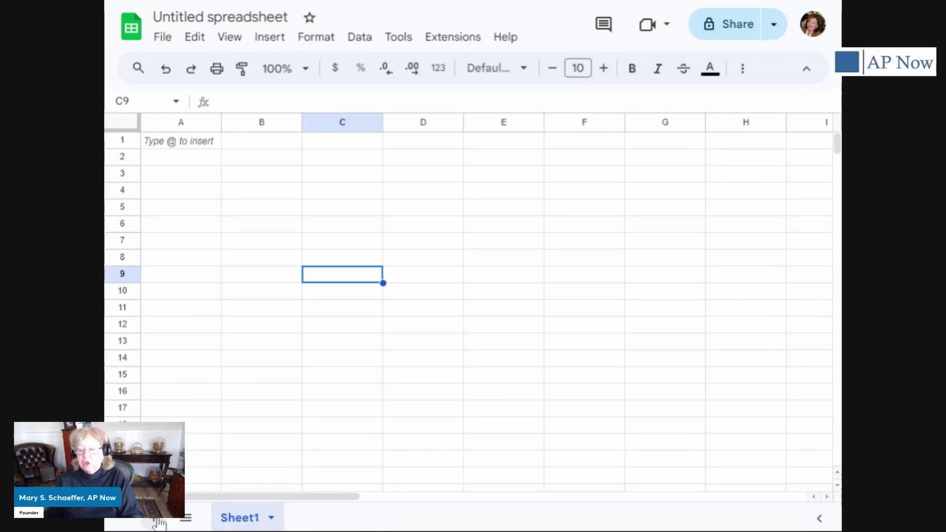
Add two blank sheets, Sheet2 and Sheet3, then return to Sheet1
click(154, 522)
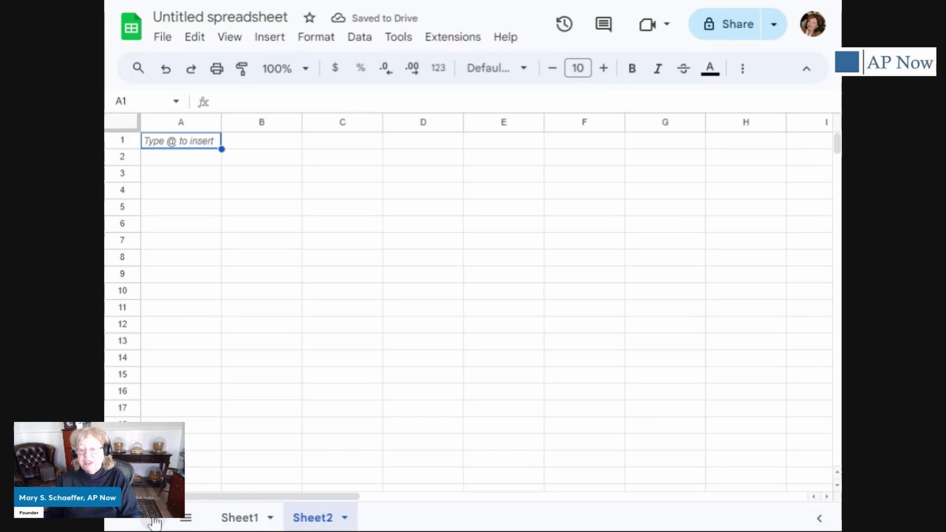
click(154, 522)
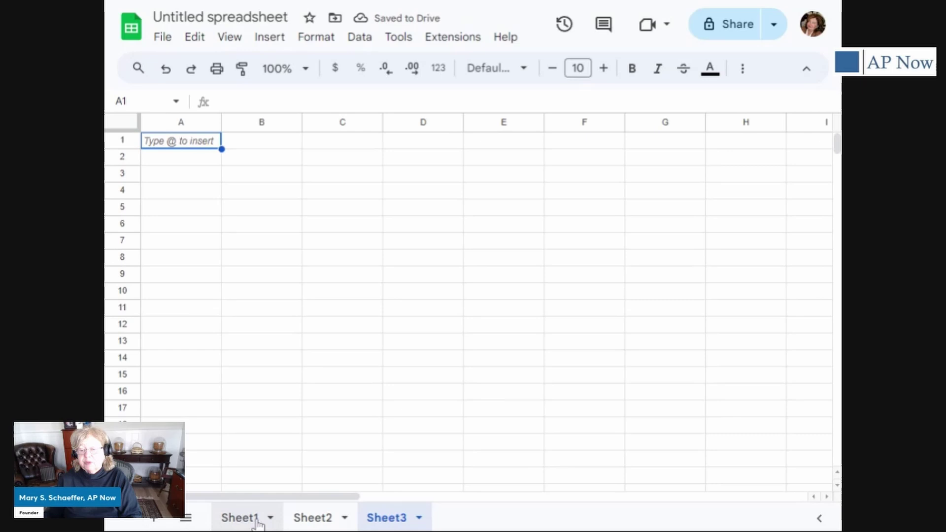
click(273, 521)
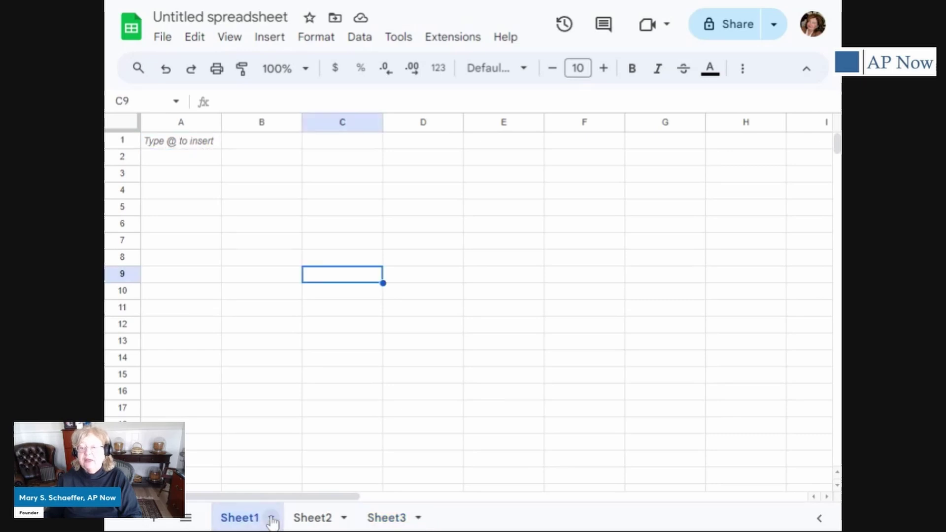
Dismiss Sheet1's tab options and make column A slightly narrower
click(272, 518)
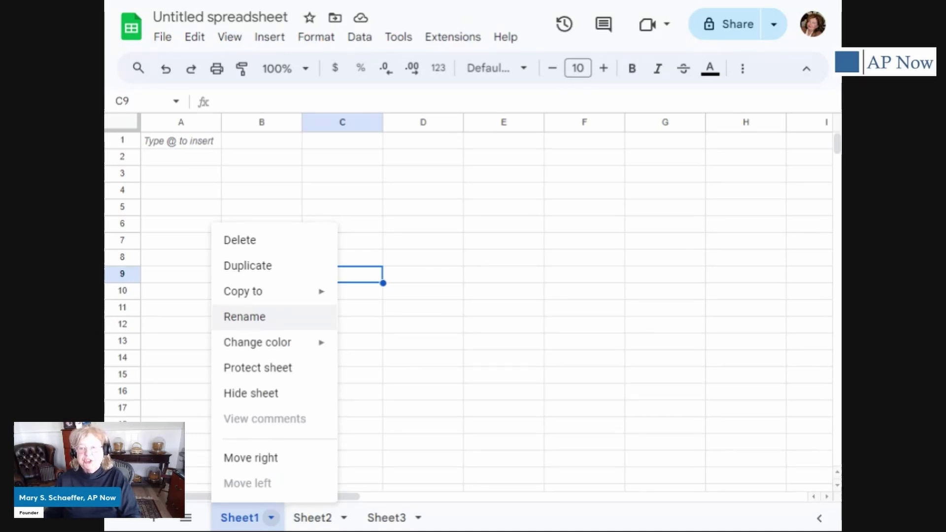
click(433, 315)
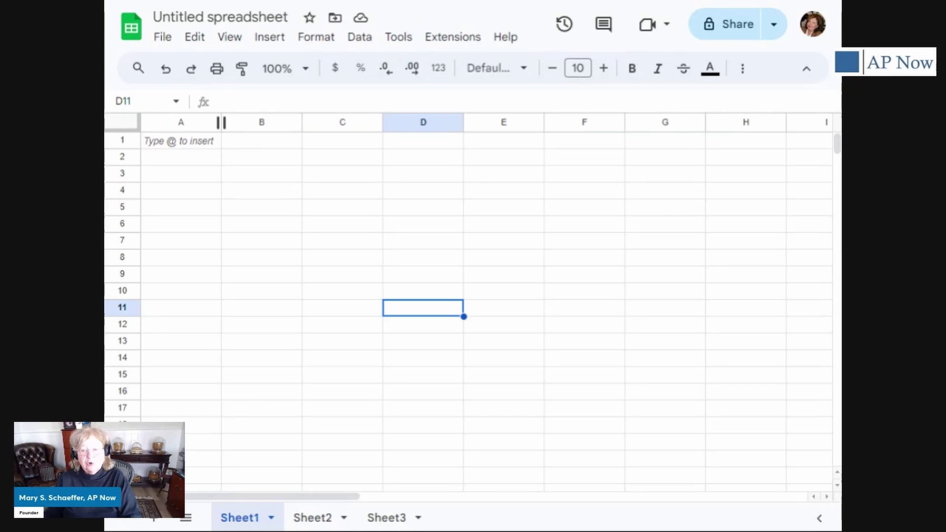
drag(222, 122, 221, 122)
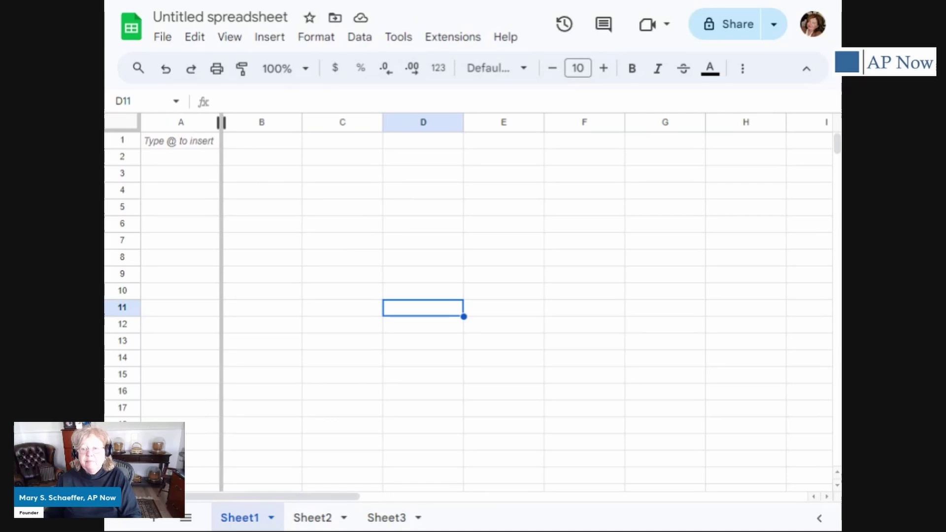
mouse_move(221, 122)
mouse_down()
mouse_move(270, 122)
mouse_move(220, 122)
mouse_up()
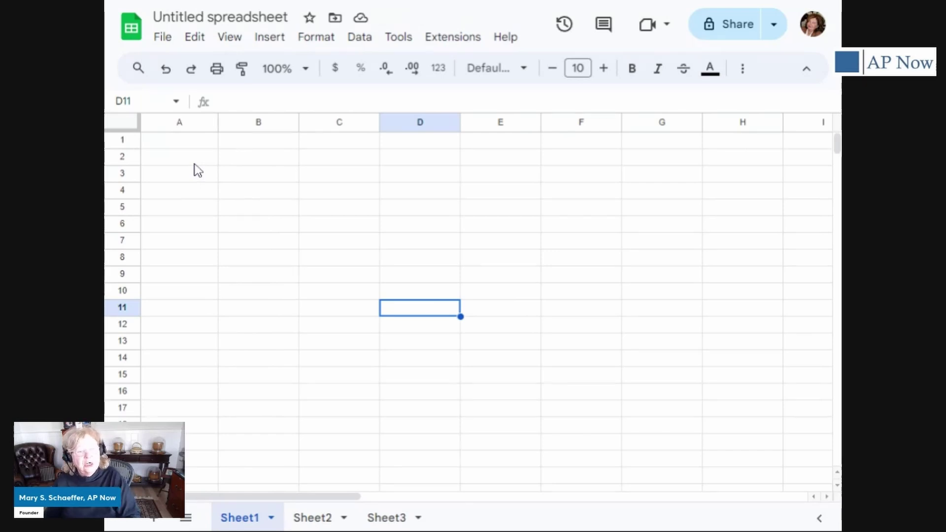
Enter 12+15 in B4, then re-enter it as the formula +12+15 to get 27
click(178, 189)
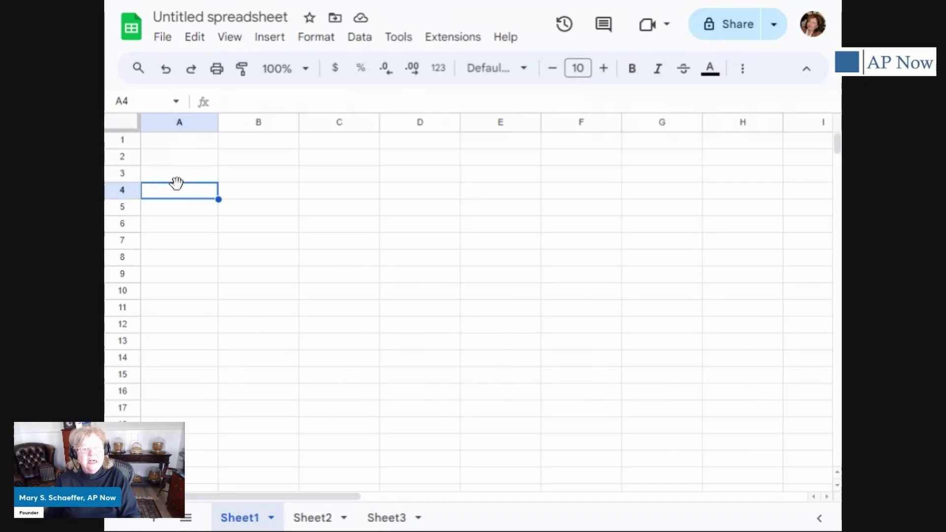
click(263, 197)
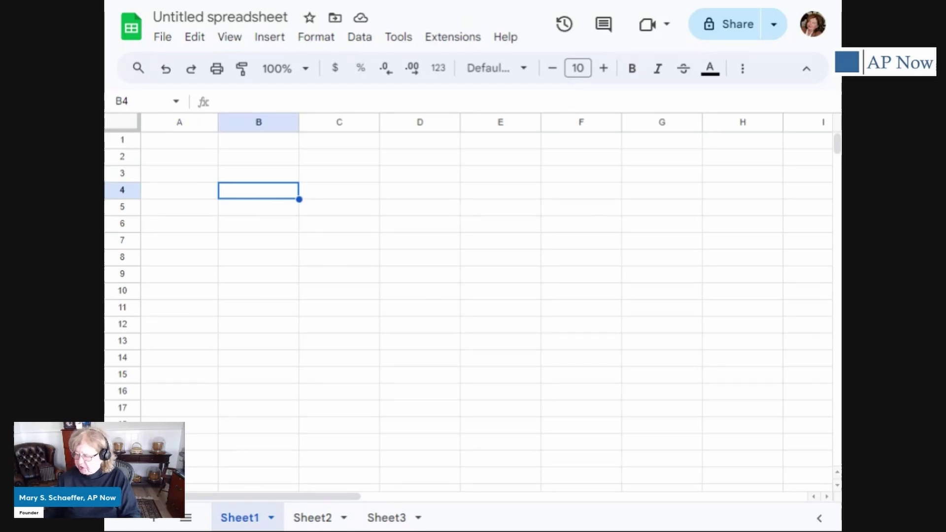
text(12+15)
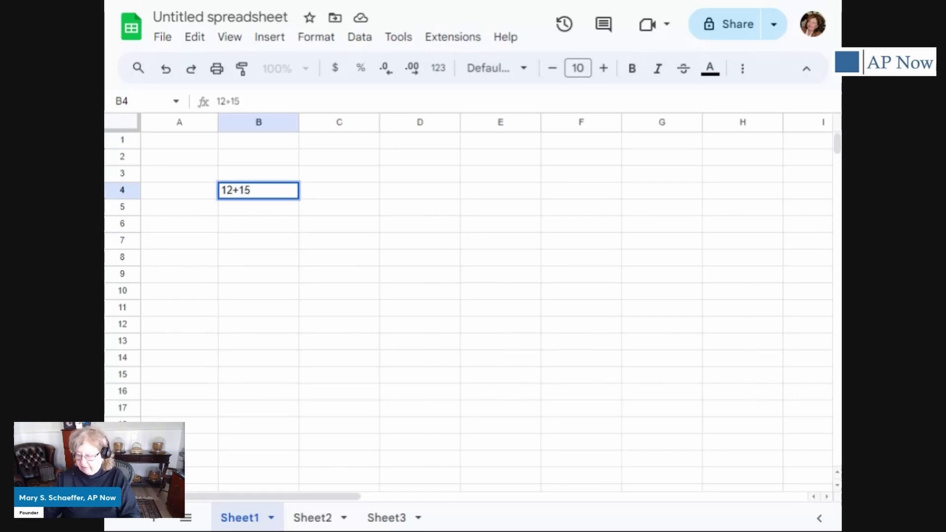
key(Return)
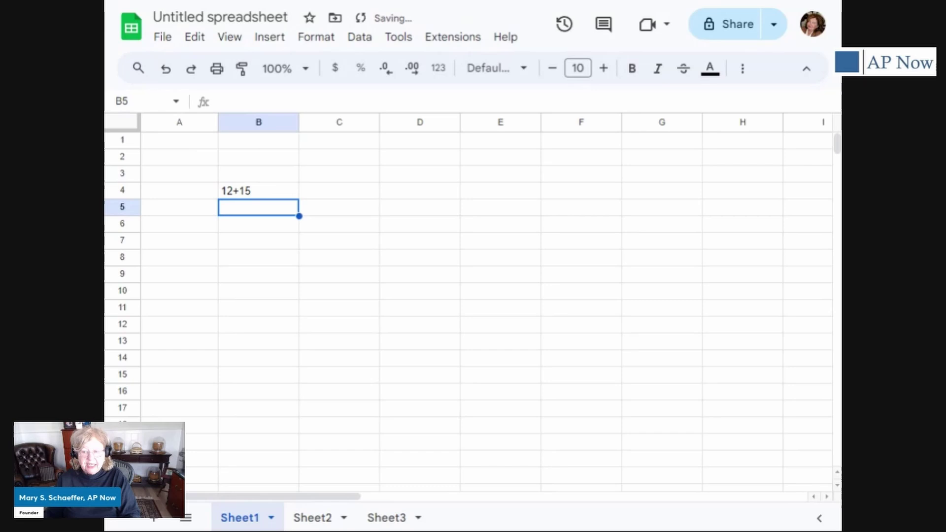
click(262, 183)
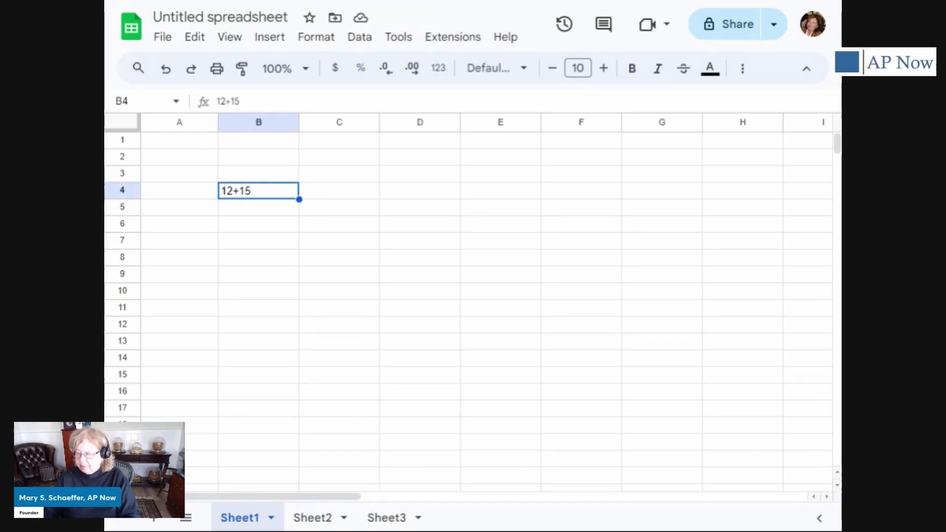
text(+12+15)
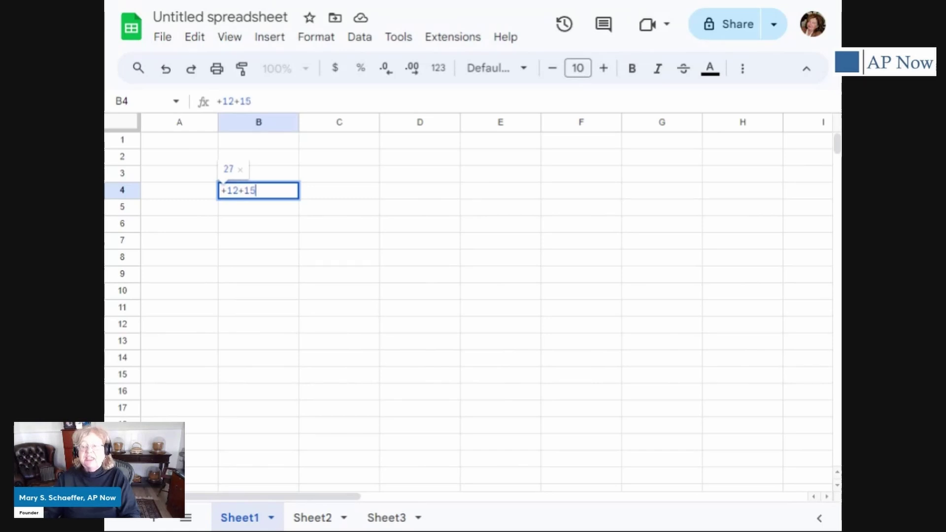
key(Return)
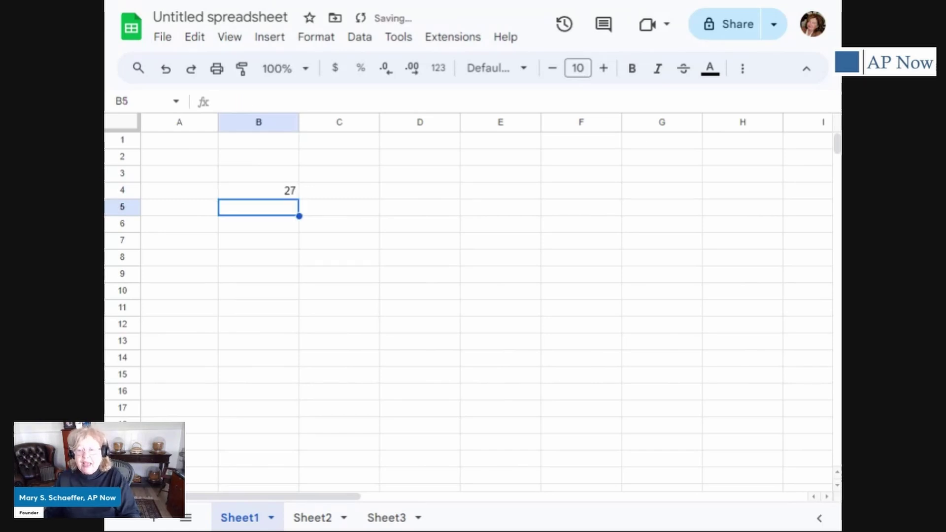
Enter the formula =12+15 in B5 so it also shows 27
click(262, 188)
click(265, 215)
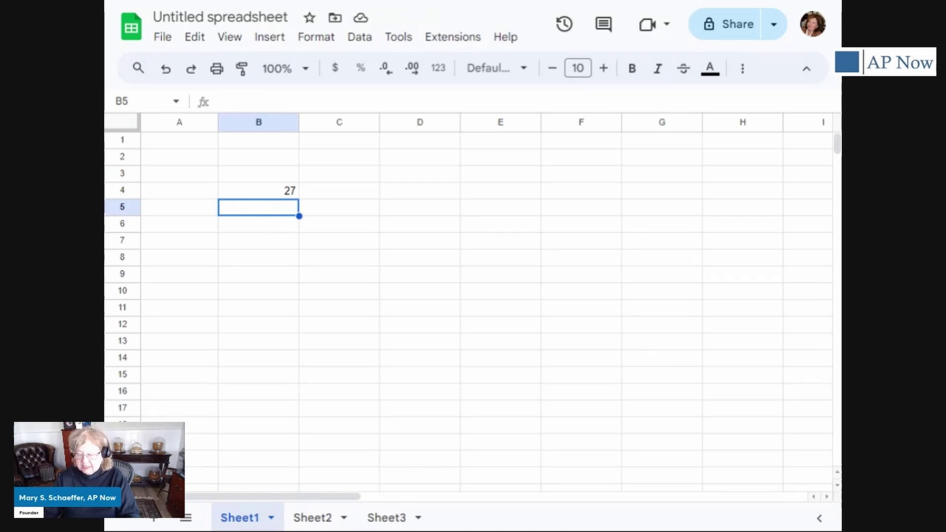
text(=12+15)
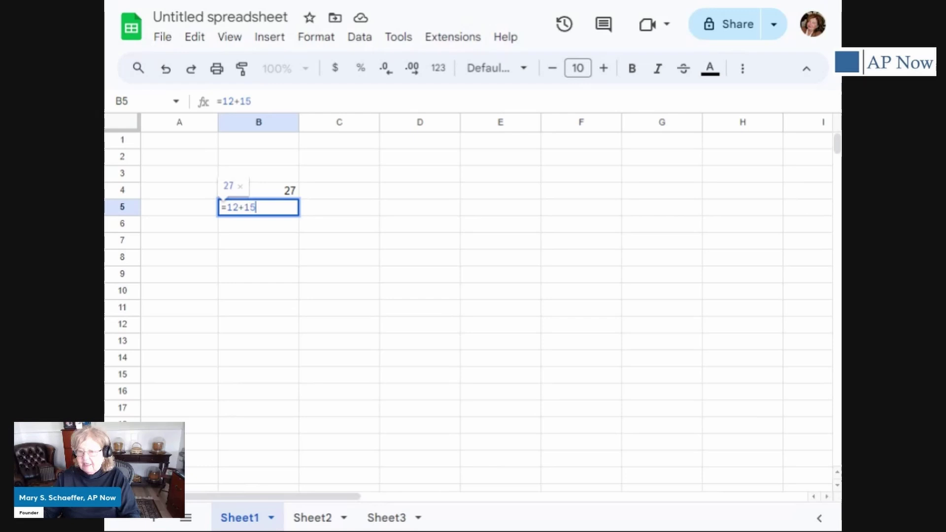
key(Return)
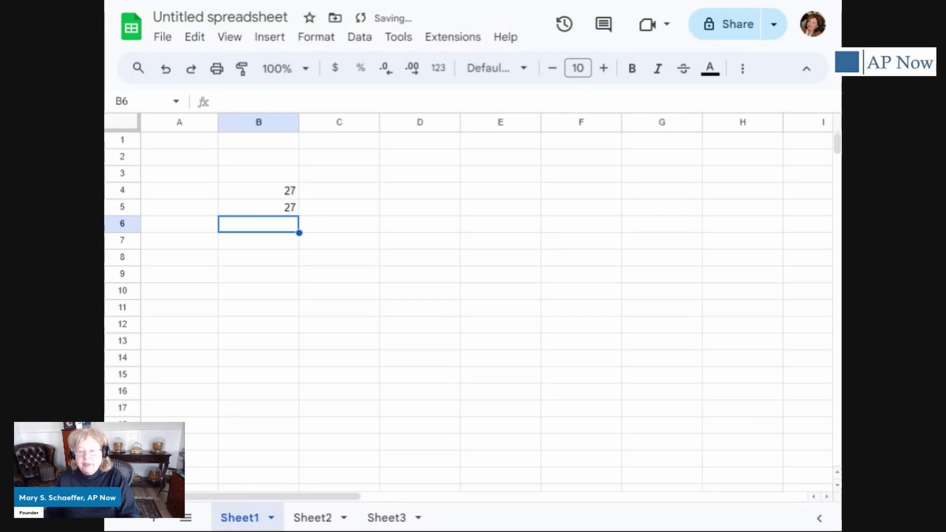
drag(268, 175, 275, 216)
Delete the 27 results from B4 and B5, leaving Sheet1 blank
key(Delete)
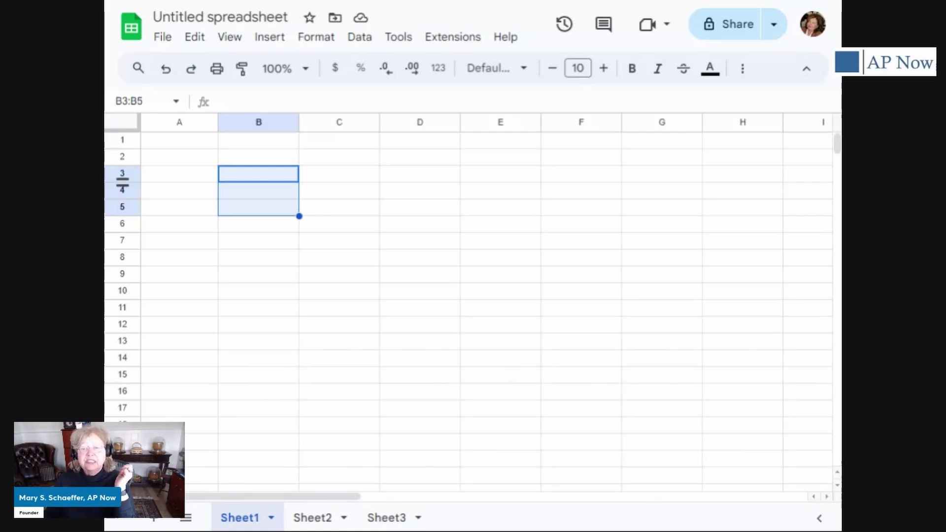
click(177, 157)
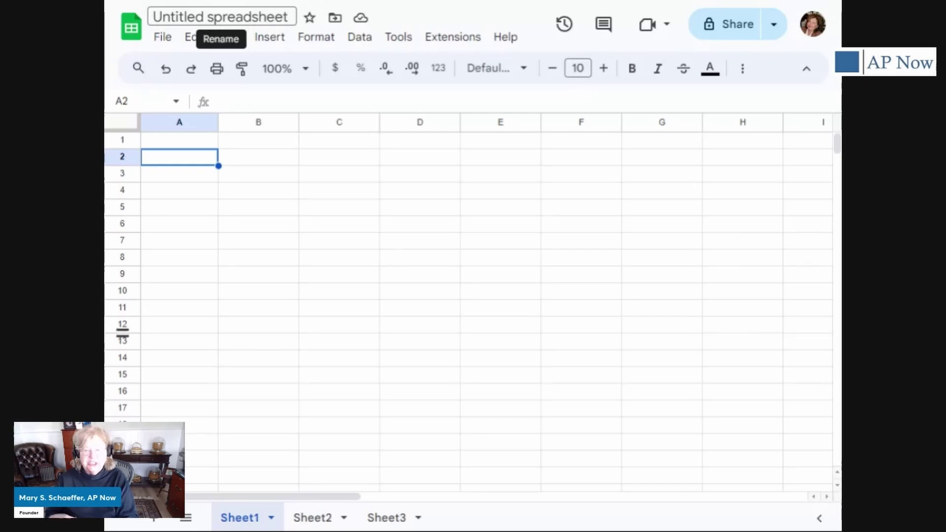
Rename the spreadsheet from Untitled spreadsheet to 'Check Register 2024'
click(220, 17)
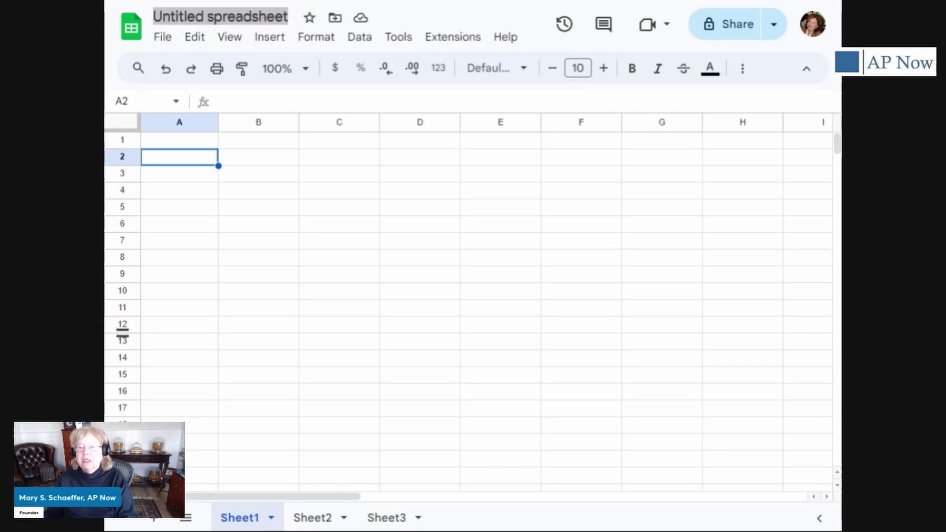
click(243, 15)
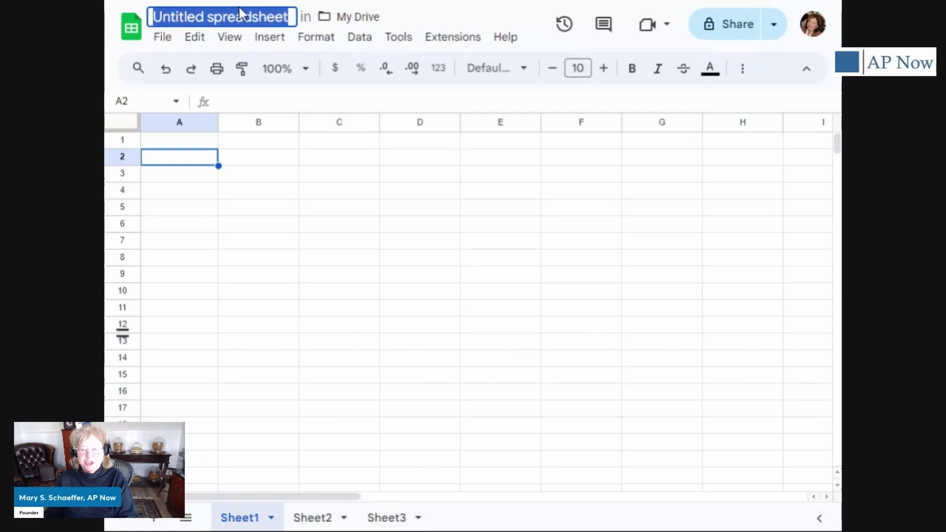
text(cged)
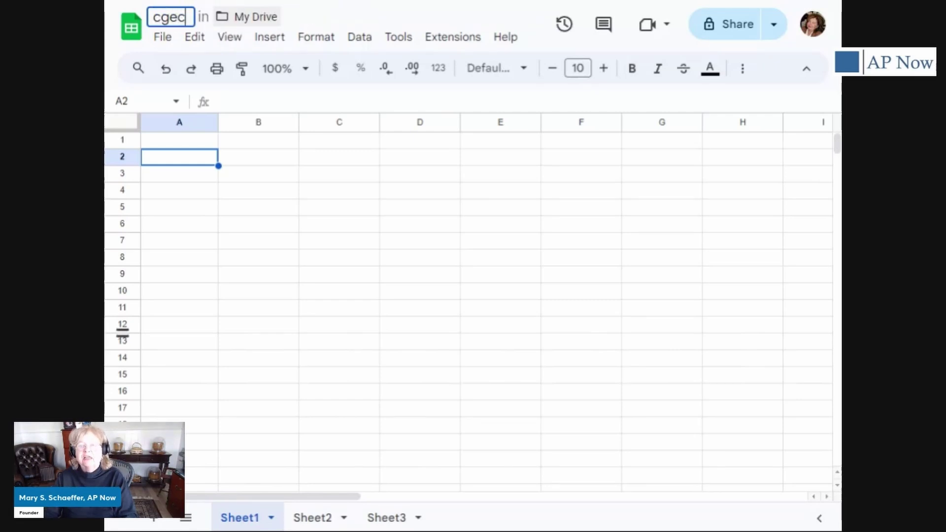
key(BackSpace)
key(BackSpace)
key(BackSpace)
key(BackSpace)
text(C)
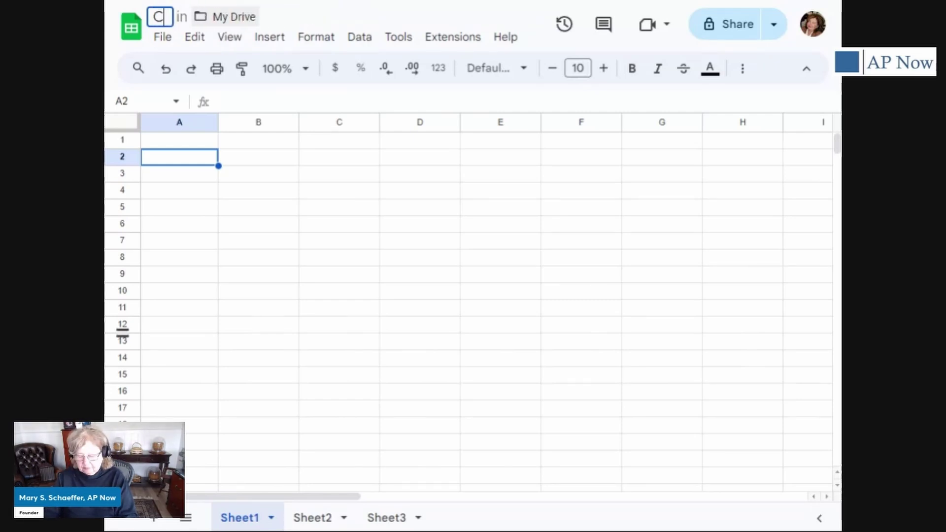
text(heck Reg)
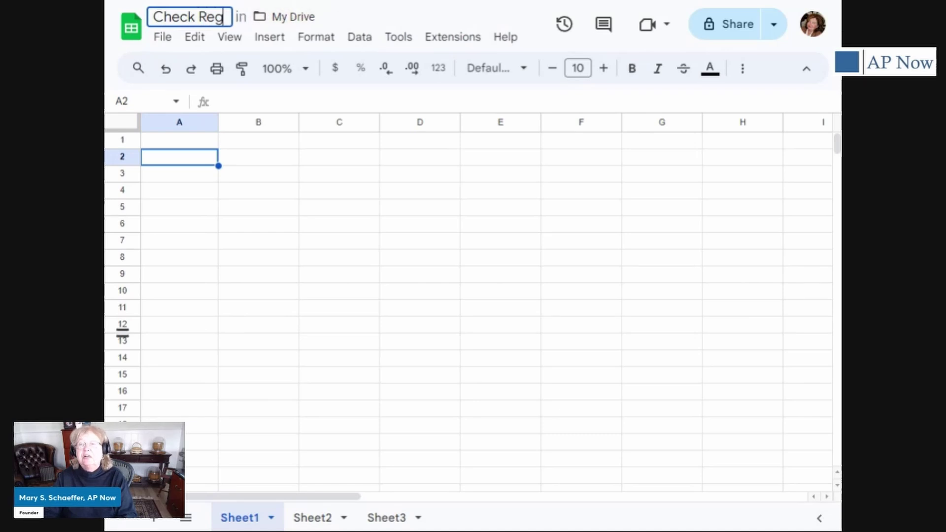
text(ister 2)
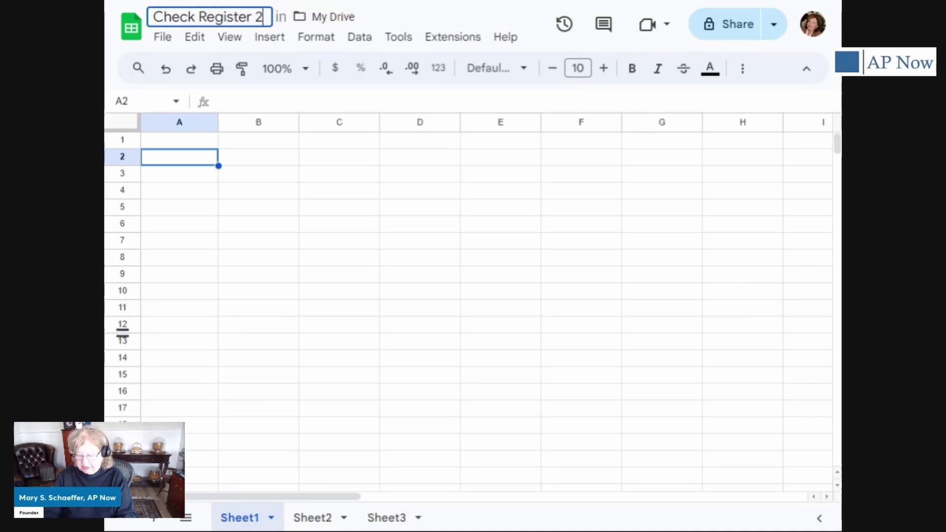
text(024)
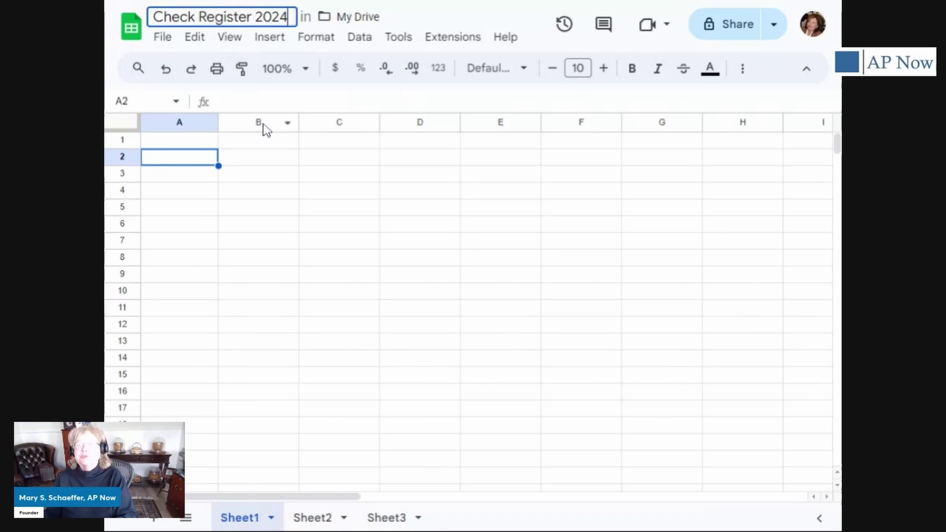
click(262, 190)
Enter the headers Date, Expense and Amount in A1 to C1
click(167, 141)
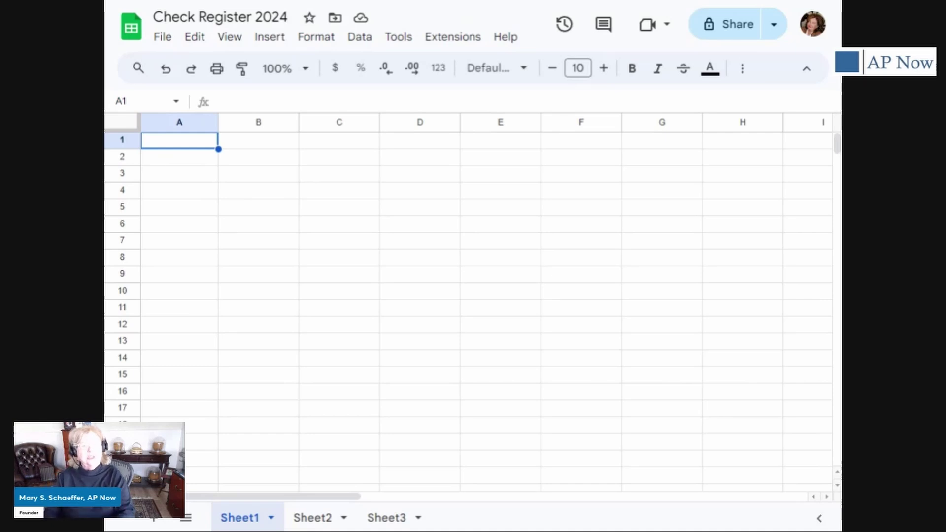
text(Date)
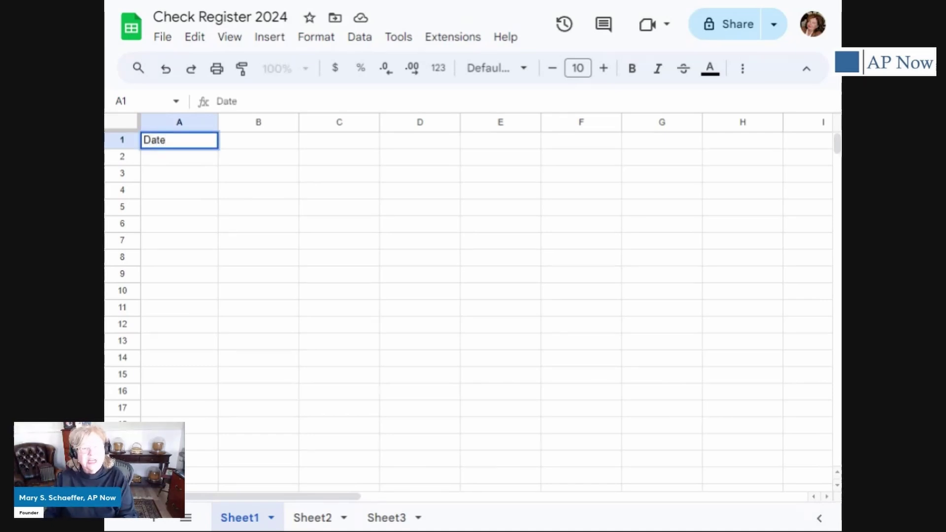
key(Tab)
text(E)
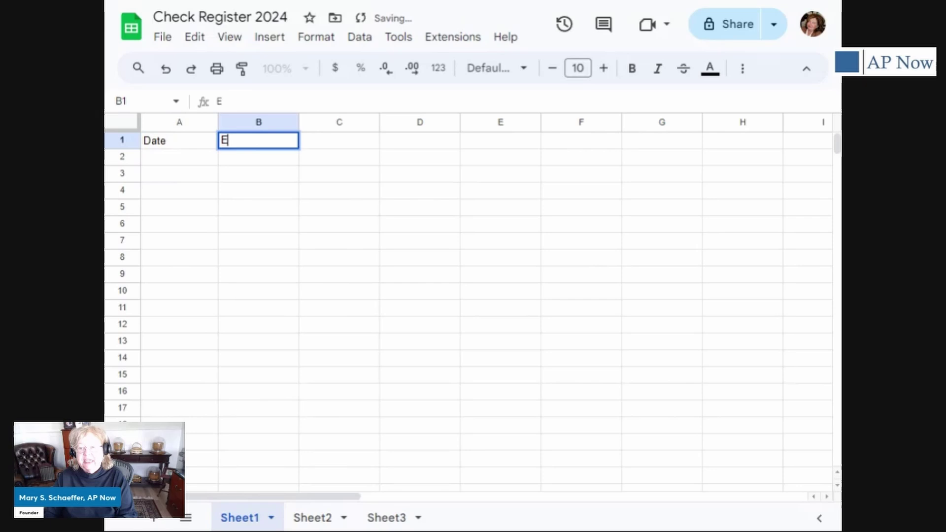
text(xpense)
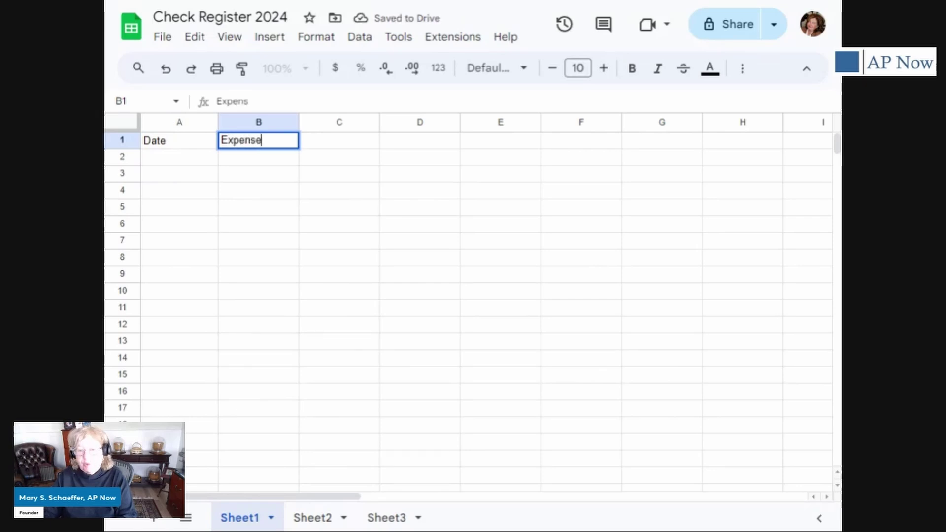
key(Tab)
text(Anou)
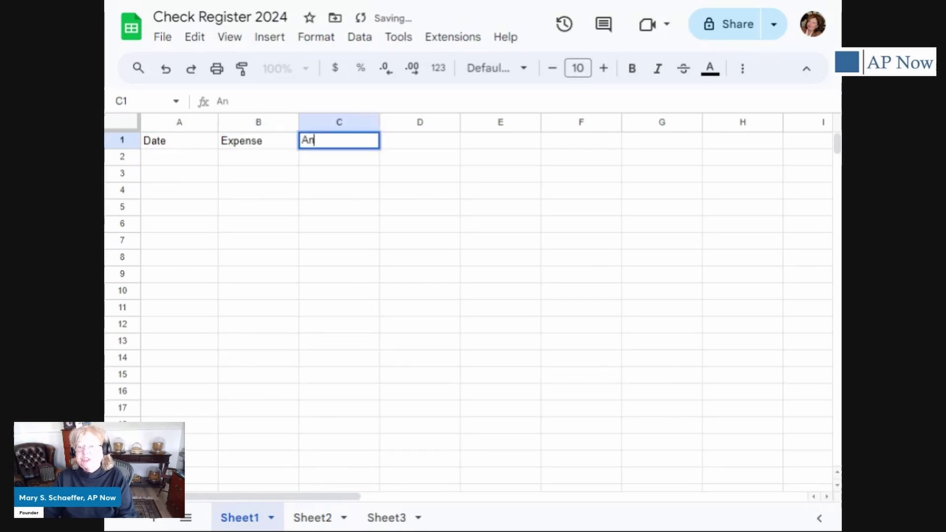
key(BackSpace)
key(BackSpace)
key(BackSpace)
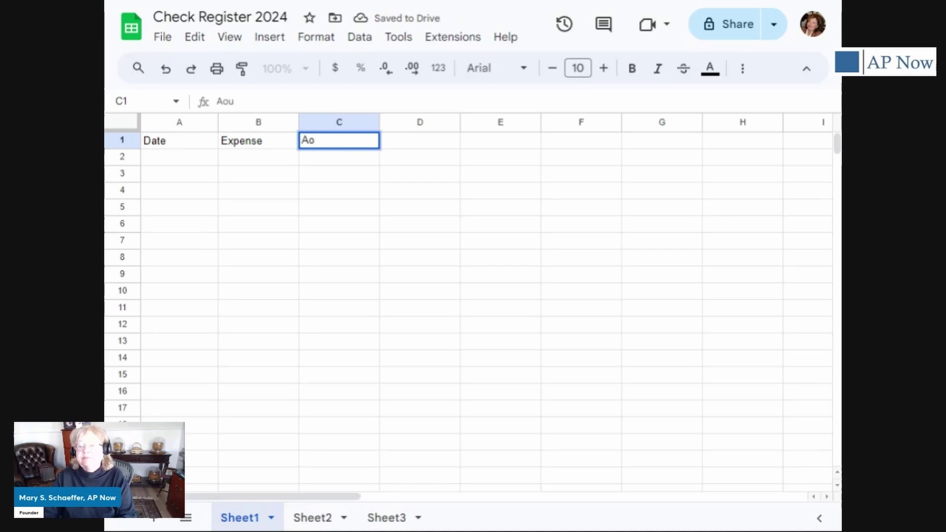
text(mount)
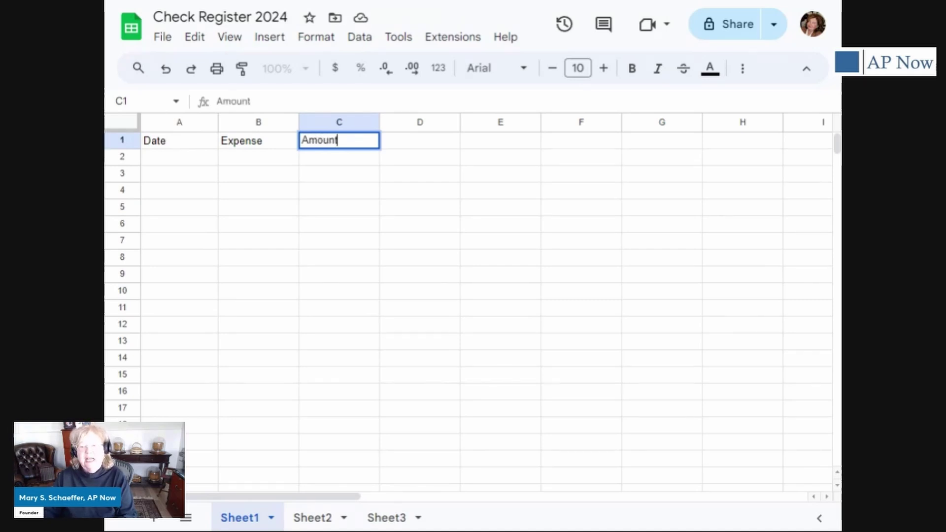
key(Tab)
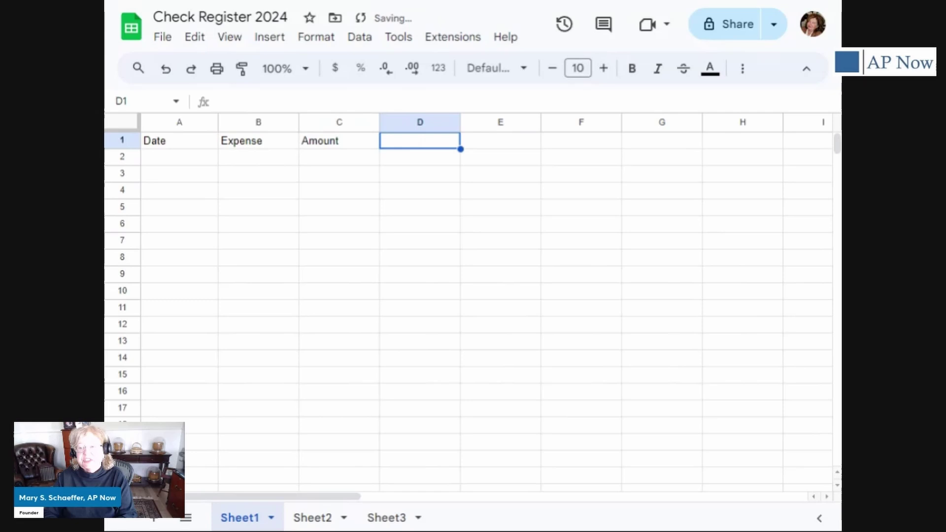
Add the headers Receipt and a second Amount in D1 and E1
text(Redeipt)
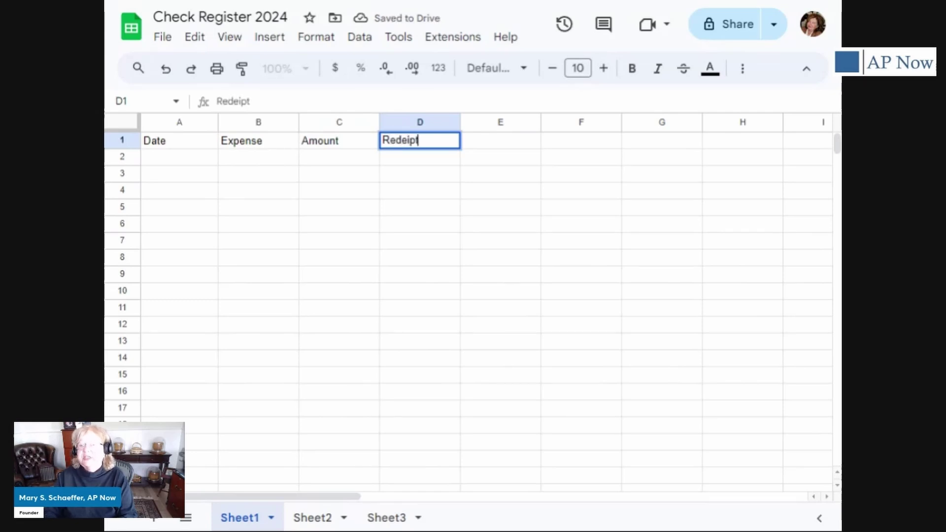
key(BackSpace)
key(BackSpace)
text(o)
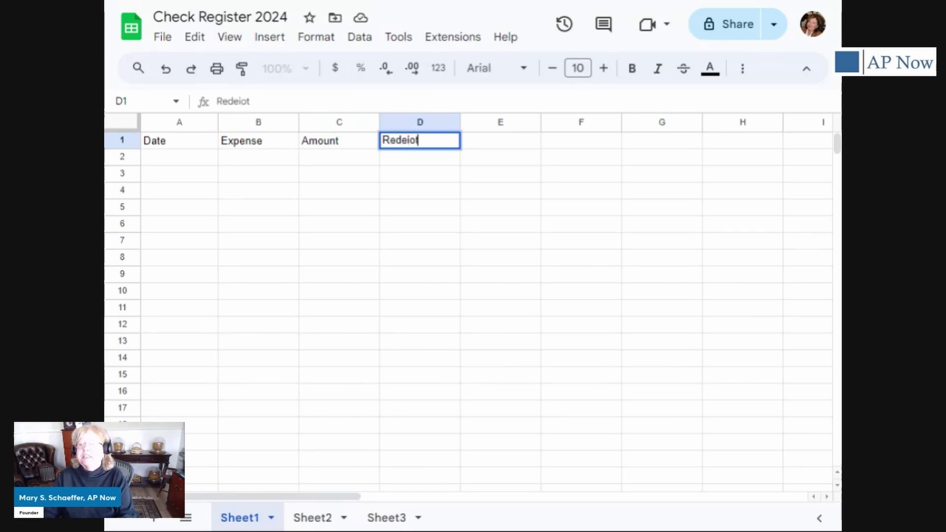
key(BackSpace)
key(BackSpace)
key(BackSpace)
key(BackSpace)
text(ce)
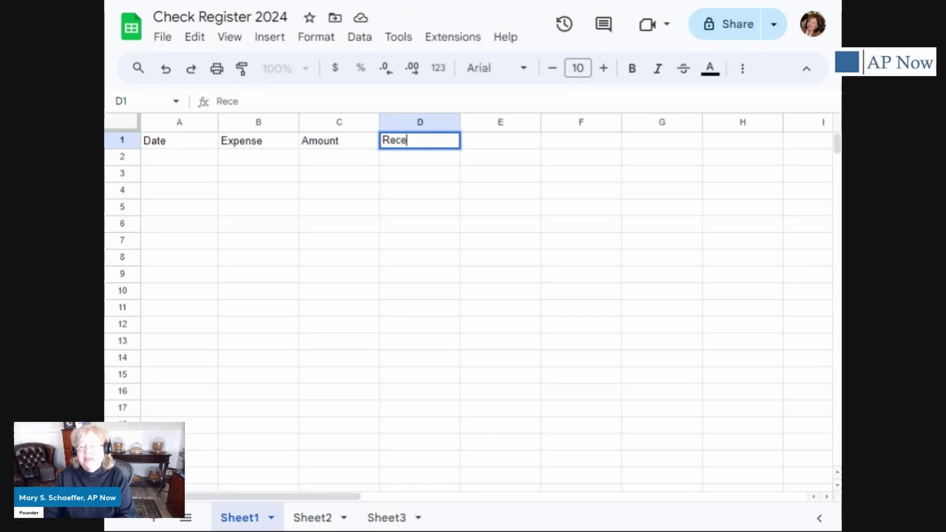
text(ipt)
key(Tab)
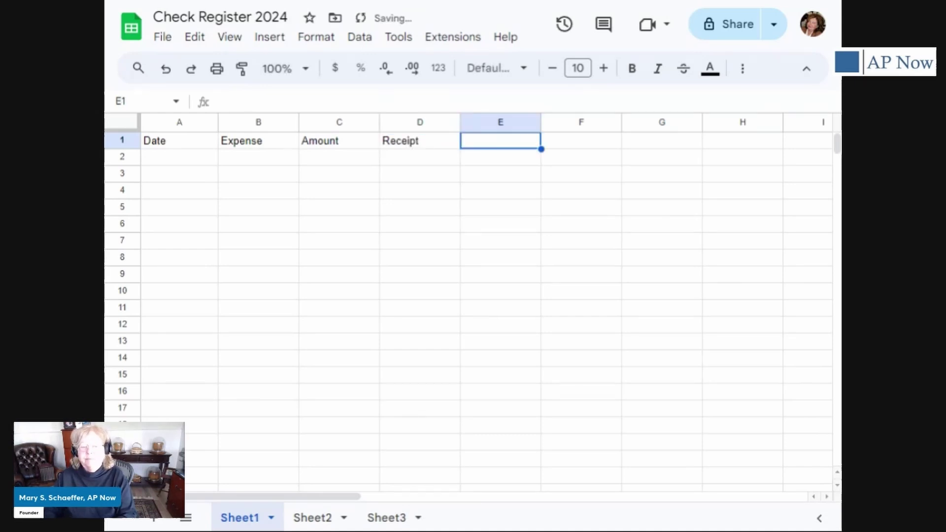
text(Amount)
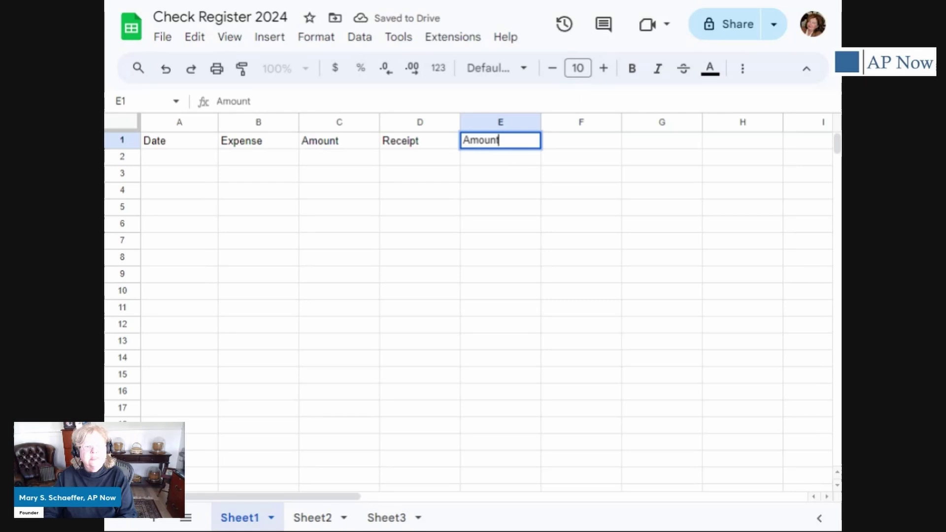
key(Return)
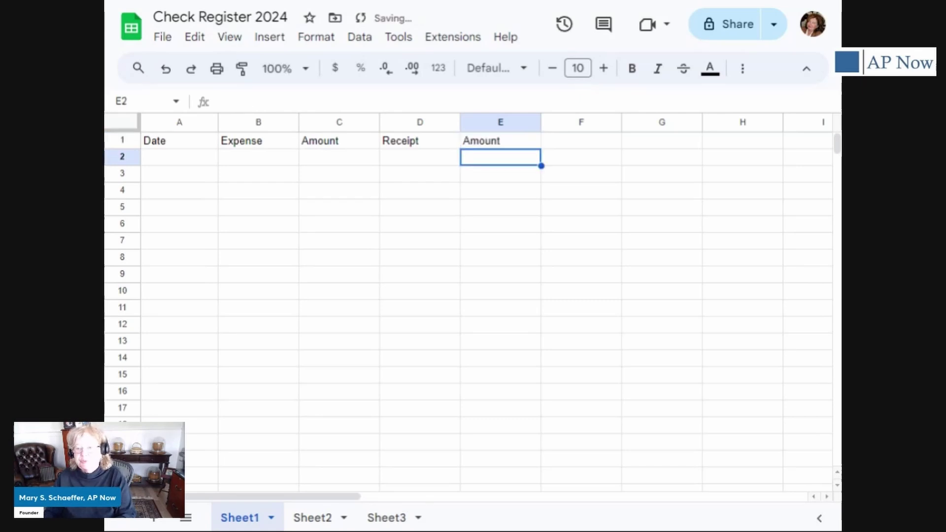
click(339, 157)
click(258, 156)
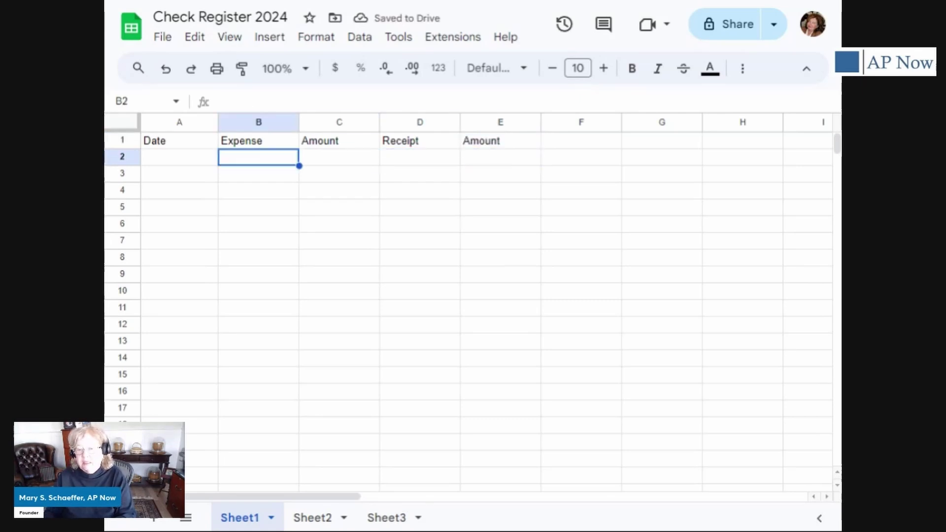
Fill row 2 with date Jan 1, receipt 'starting' and amount 100
click(179, 157)
text(Janu)
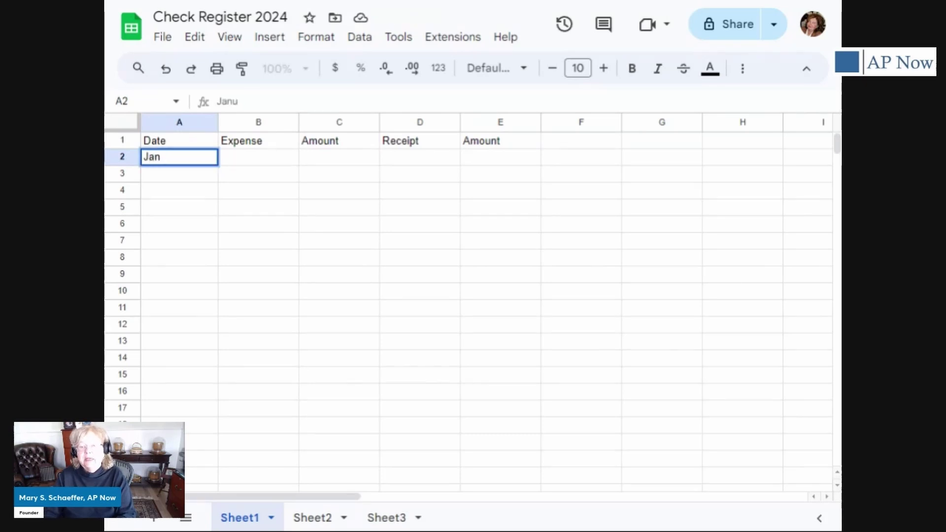
key(BackSpace)
text(1)
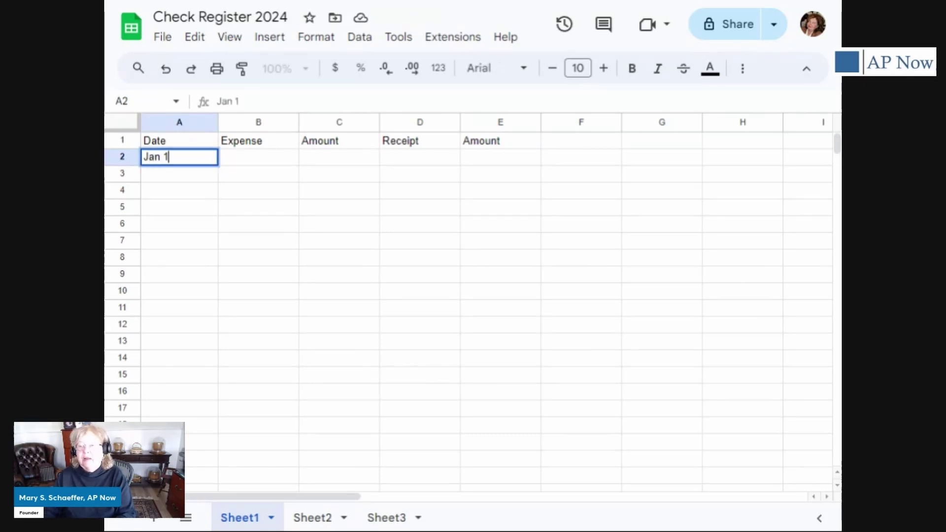
click(338, 156)
click(419, 156)
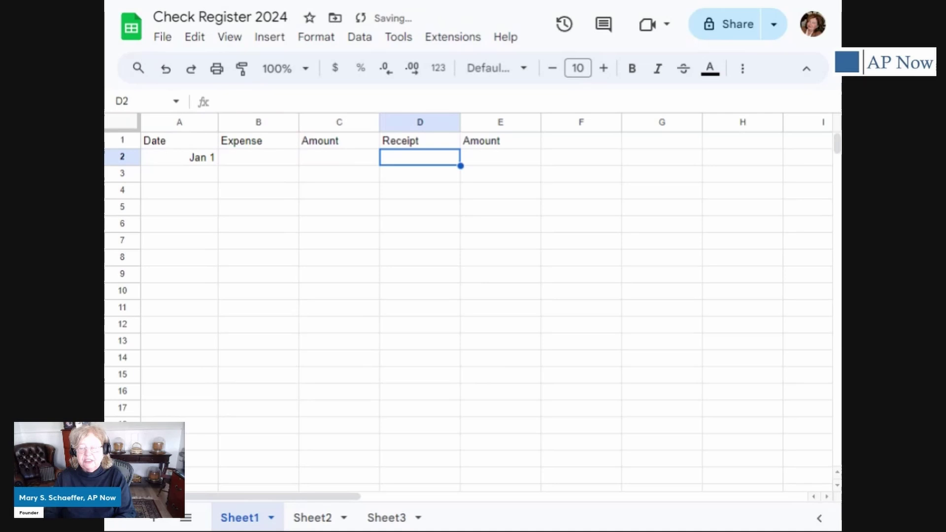
text(star)
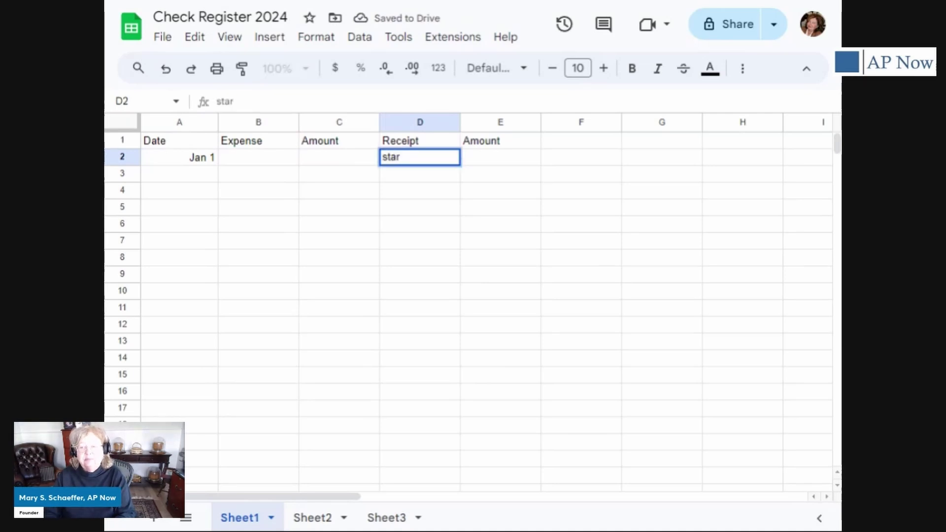
text(ting)
key(Tab)
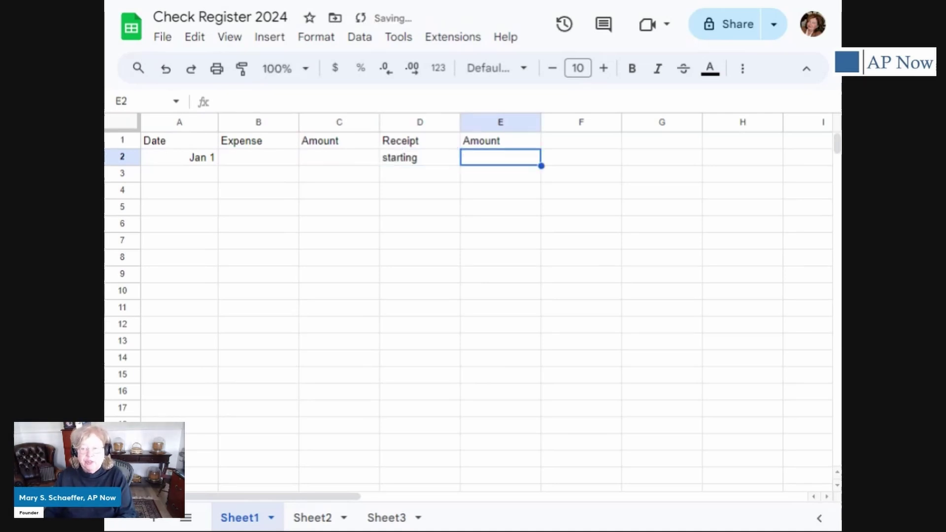
text(100)
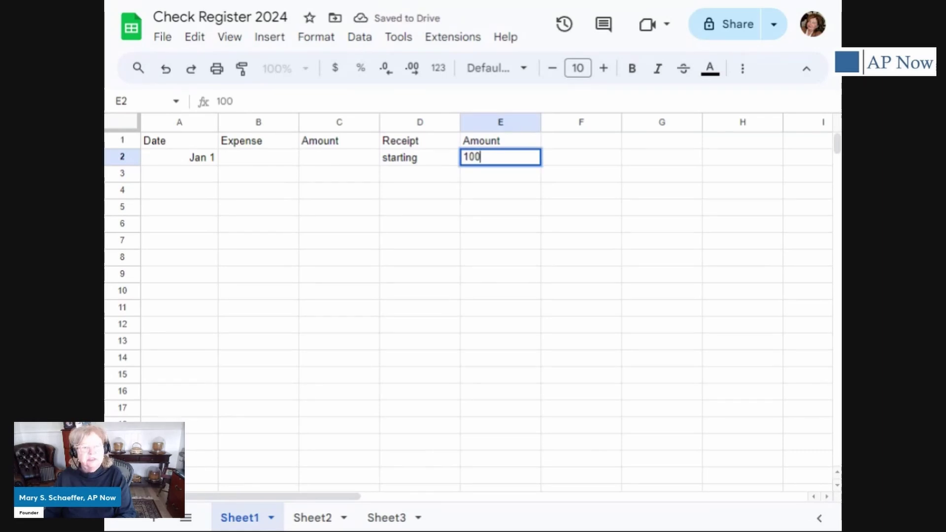
key(Return)
Fill row 3 with date January 1, receipt 'pay' and amount 7000
click(200, 176)
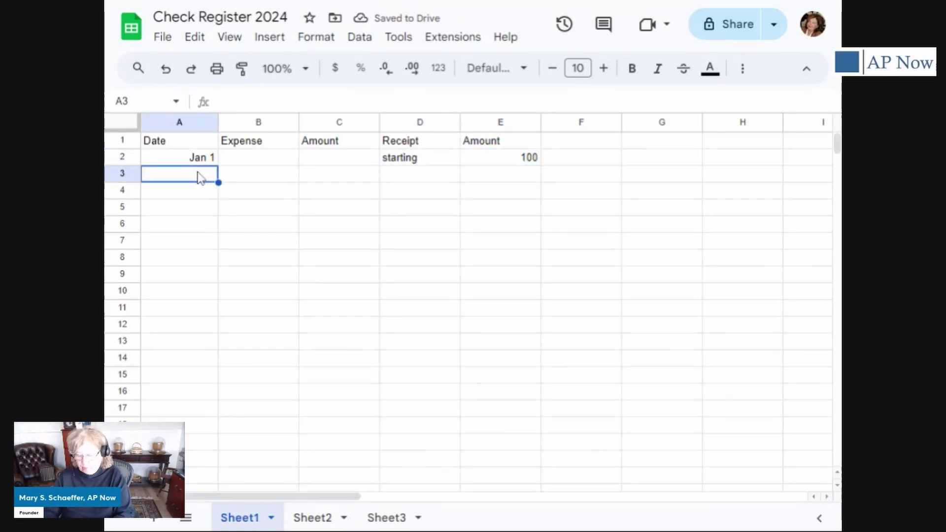
text(January )
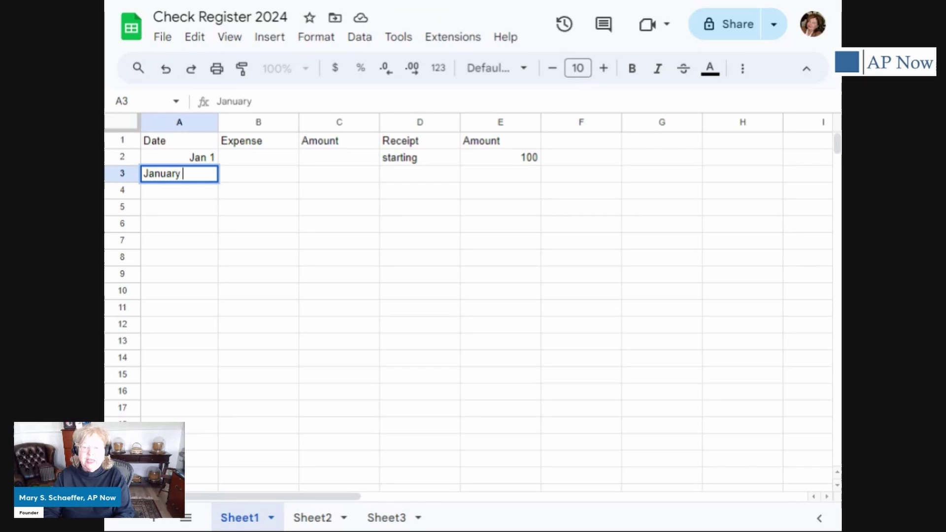
text(1)
key(Tab)
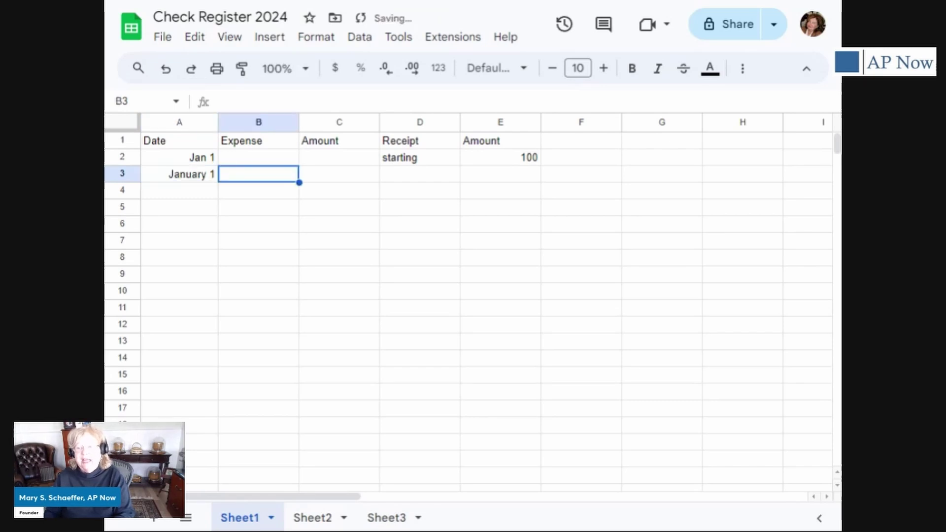
key(Tab)
key(Tab)
text(pa)
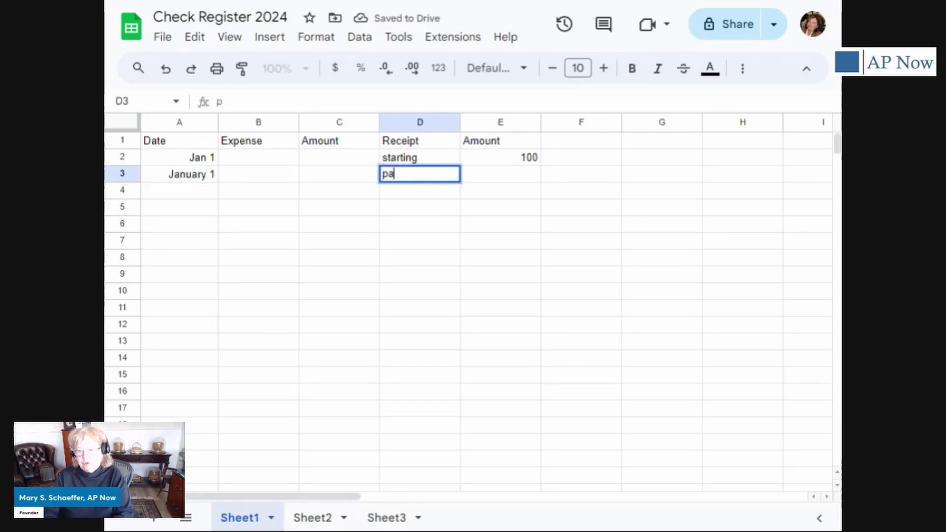
text(y)
key(Tab)
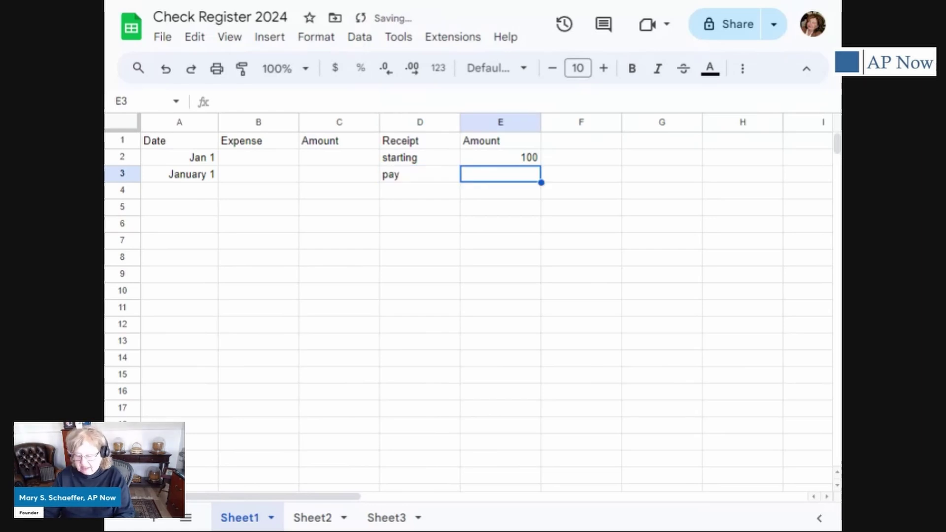
text(7000)
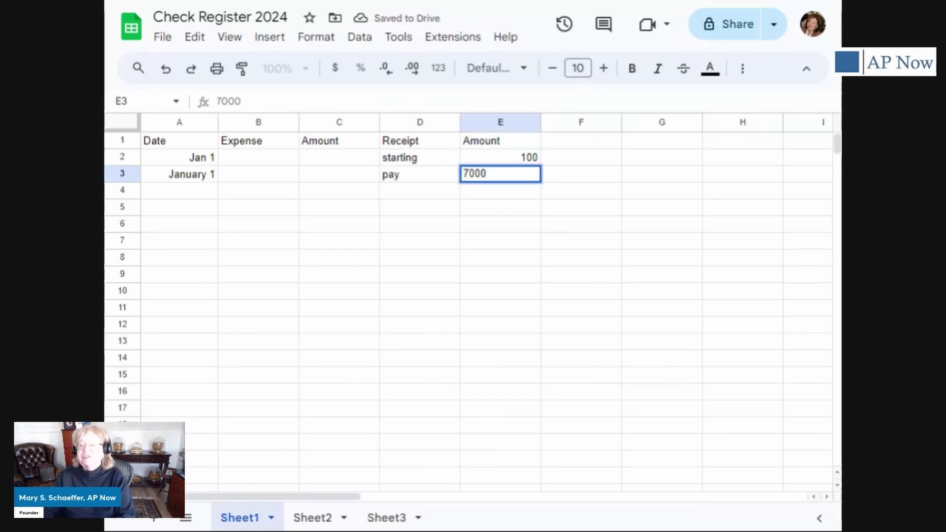
key(Return)
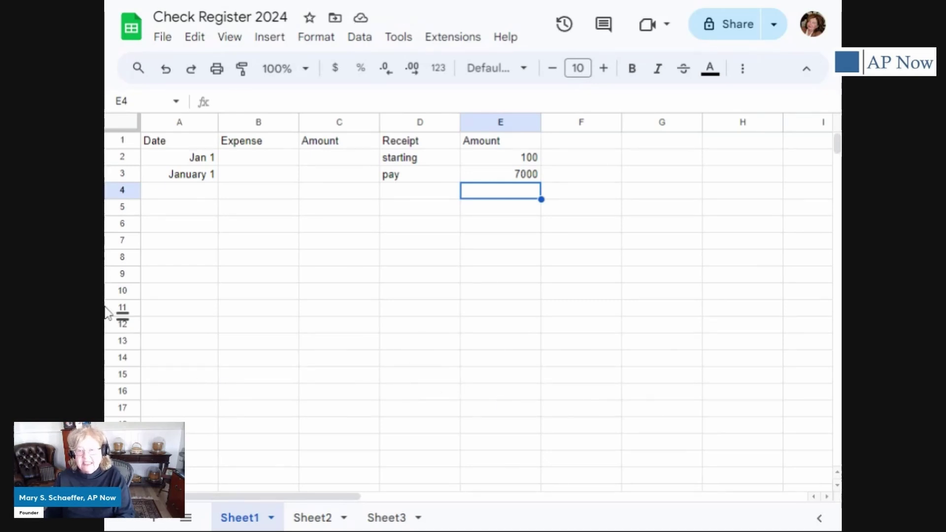
Make the headers in A1:E1 bold and raise their font size to 12
click(157, 143)
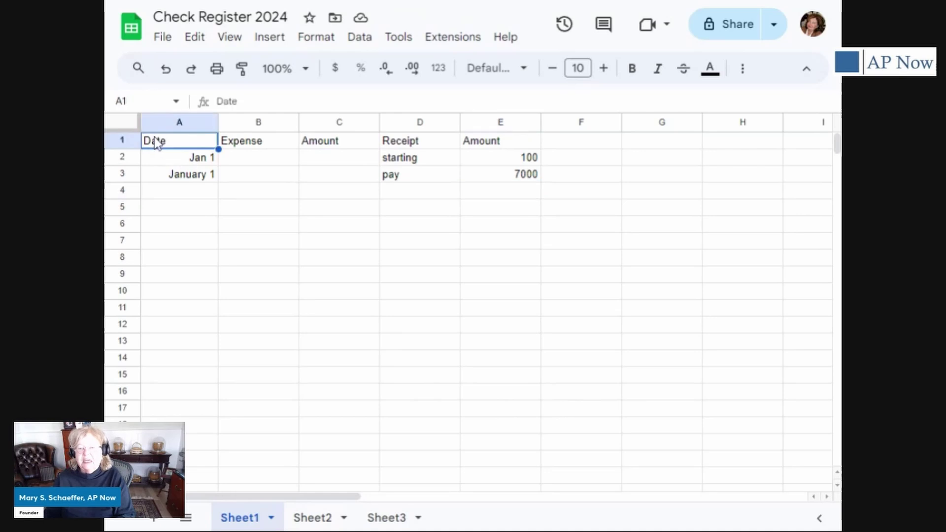
drag(158, 145, 503, 142)
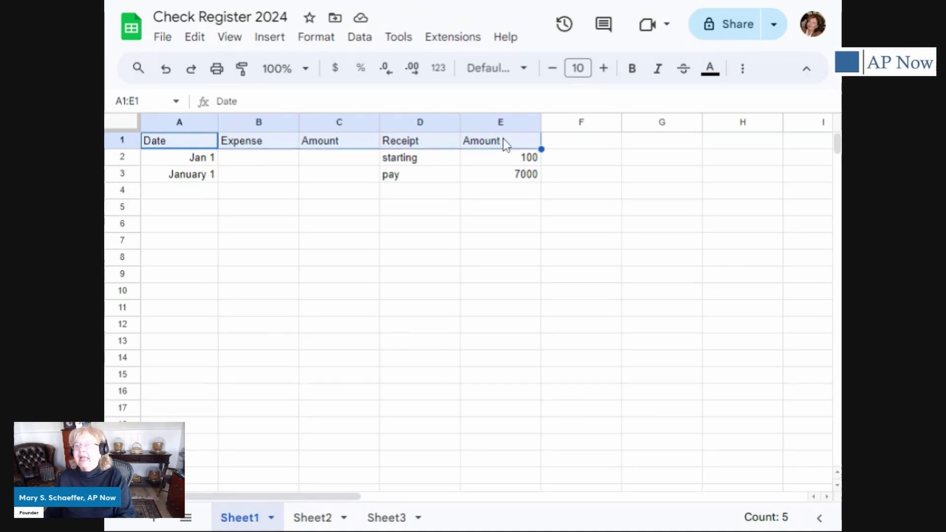
click(632, 69)
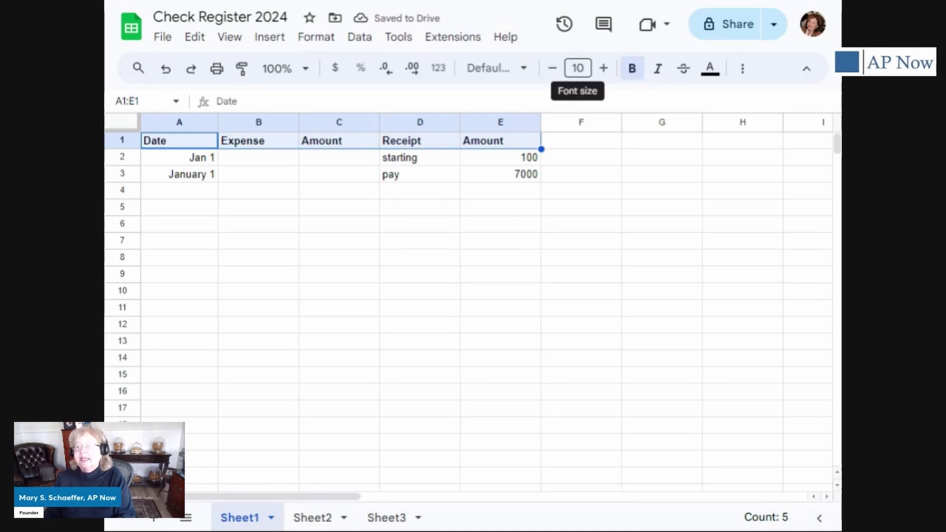
click(604, 69)
click(604, 69)
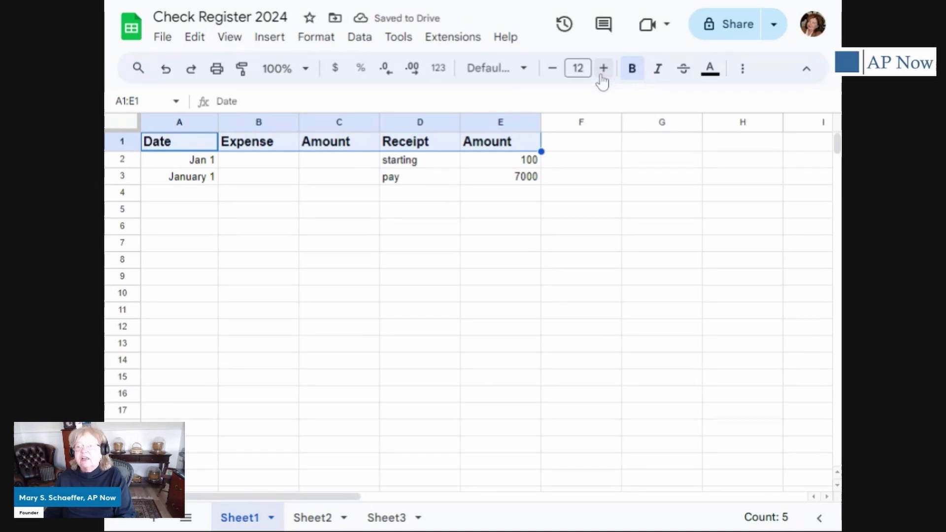
click(202, 227)
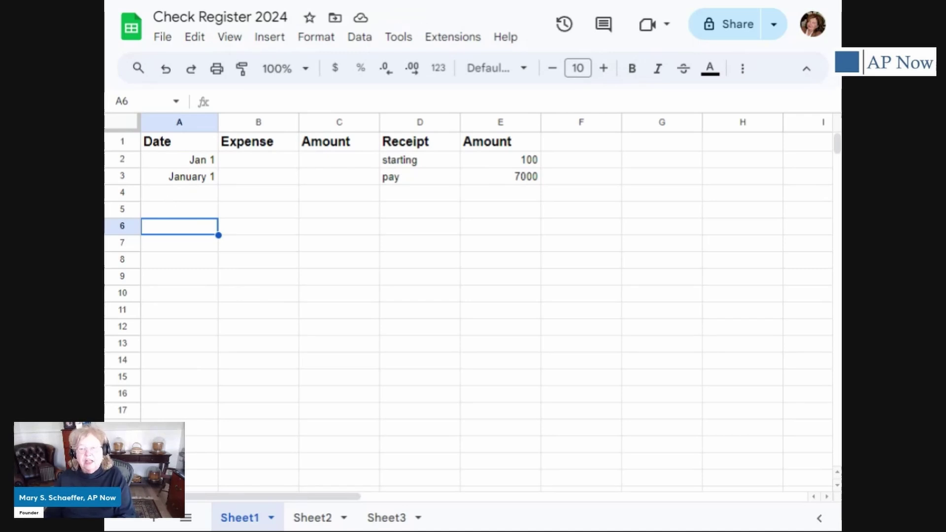
Fill row 4 with a January 1 date and a 150 receipt from the named relative
click(166, 194)
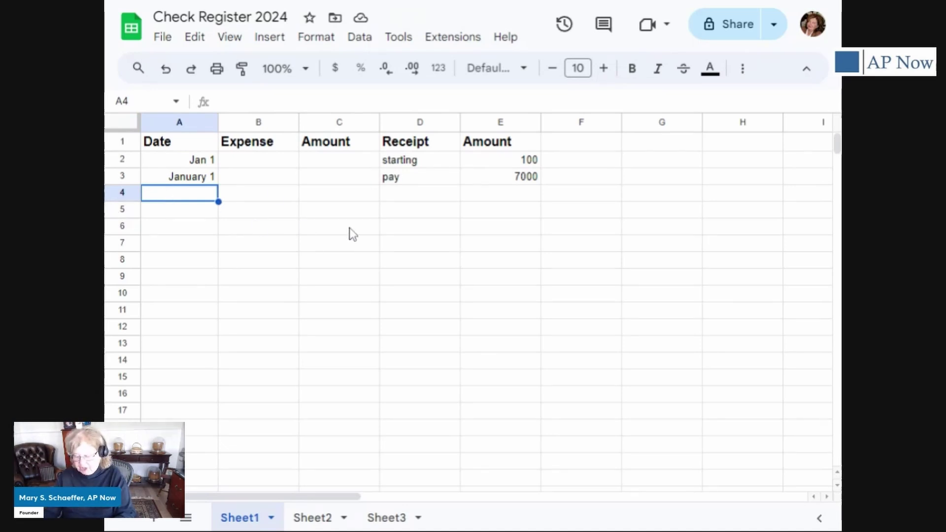
text(Jmuary)
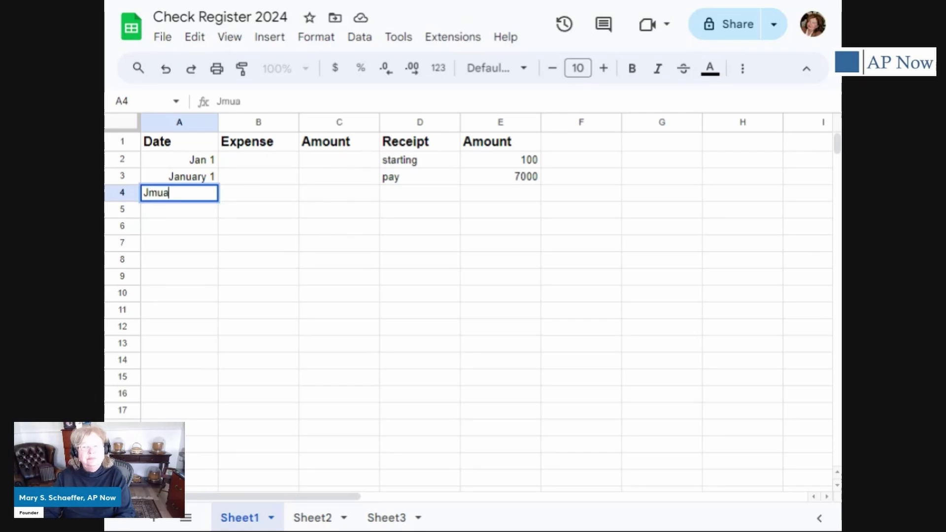
key(BackSpace)
key(BackSpace)
key(BackSpace)
key(BackSpace)
key(BackSpace)
key(BackSpace)
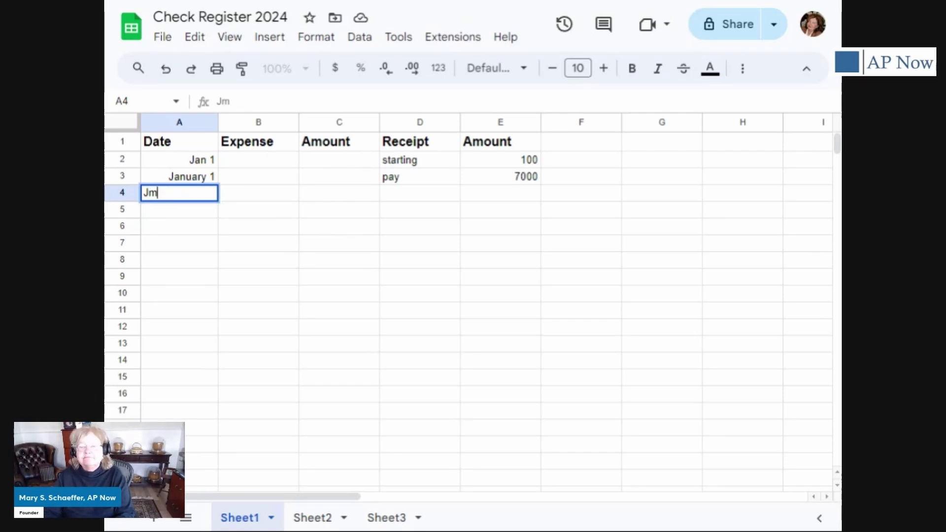
text(anury 1)
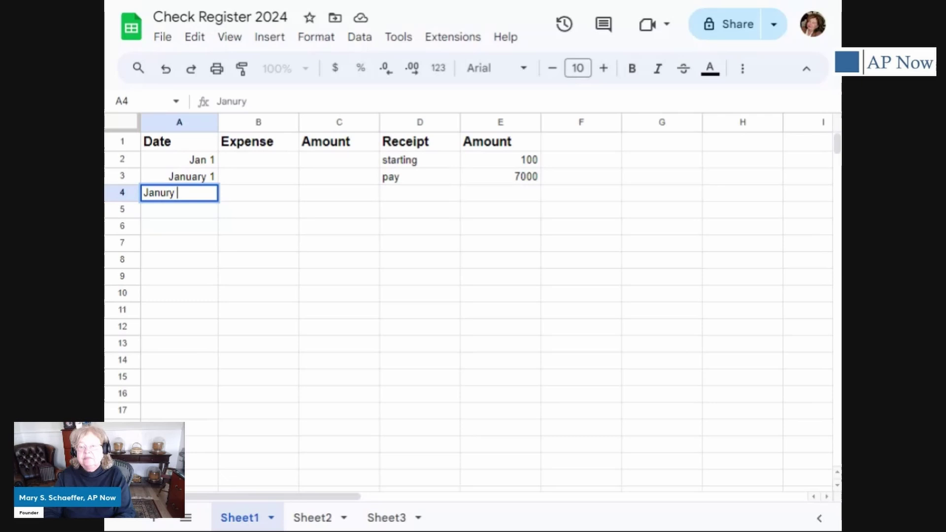
key(Tab)
key(Tab)
key(Tab)
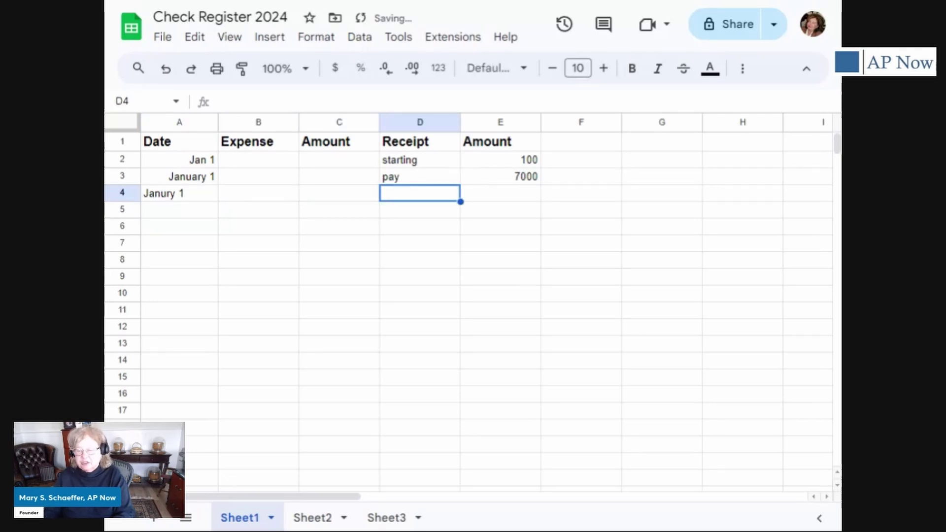
text(Aunt )
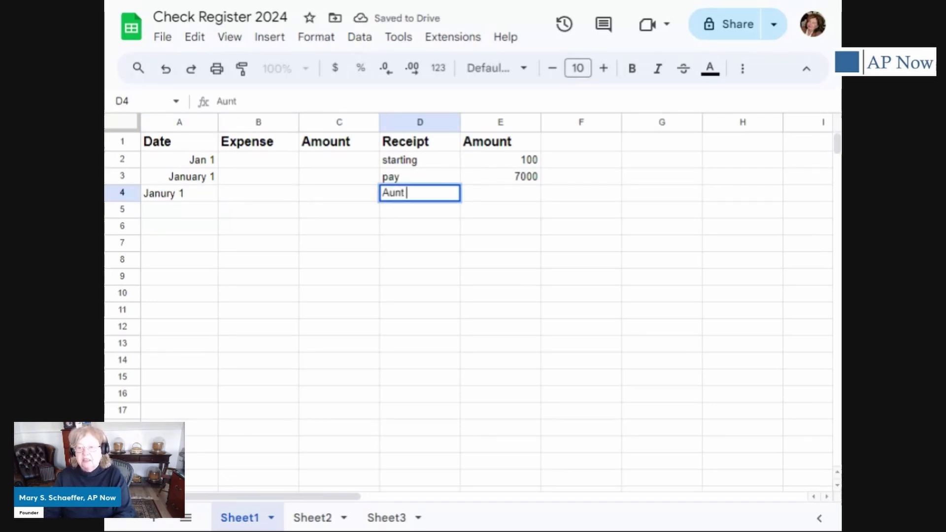
text(Silvy)
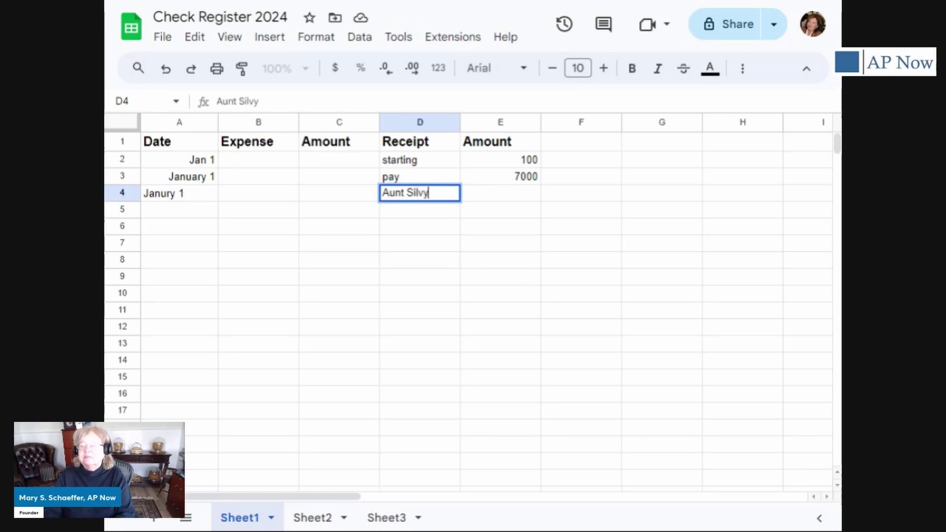
click(500, 192)
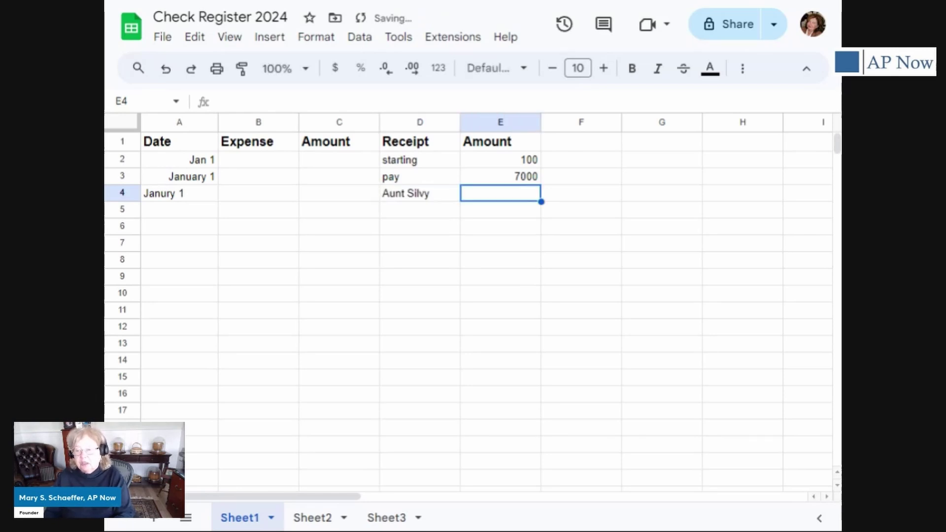
text(150)
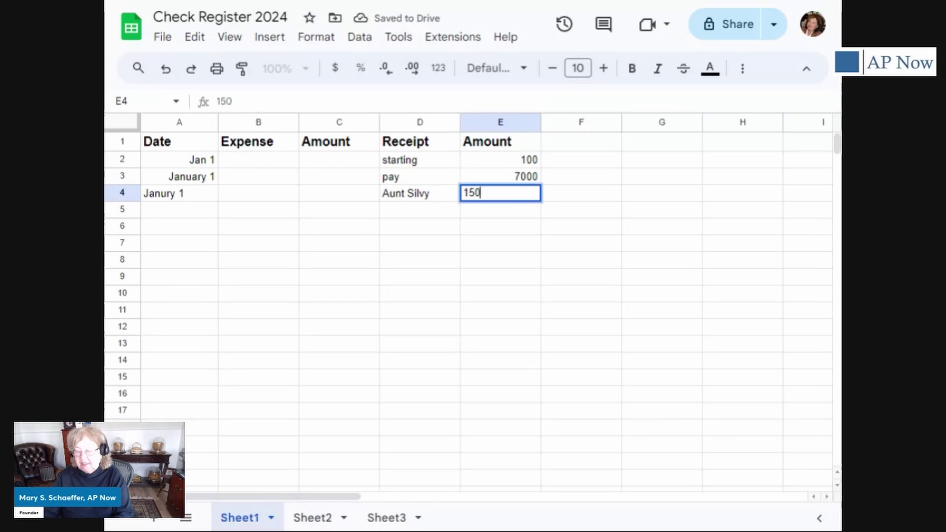
key(Return)
Record a January 1 cash expense of 200 in row 5
key(Left)
key(Left)
key(Left)
key(Left)
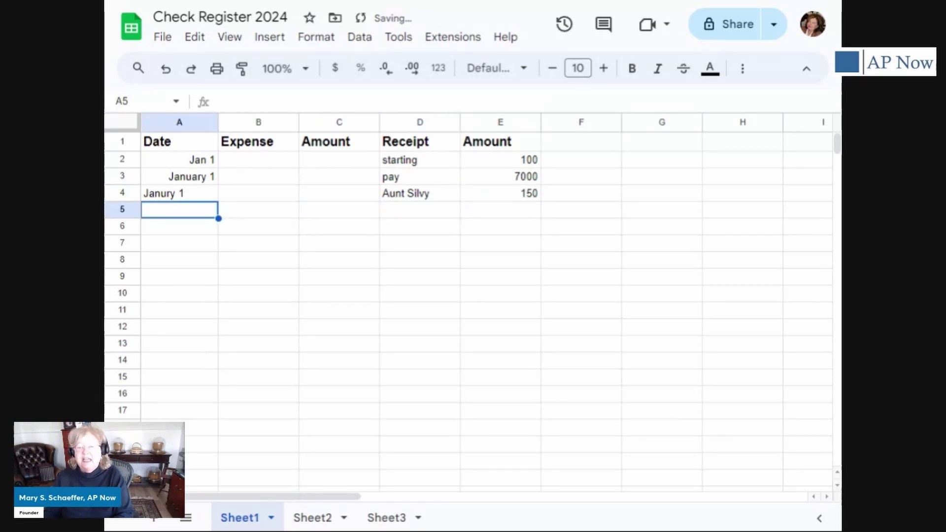
text(J)
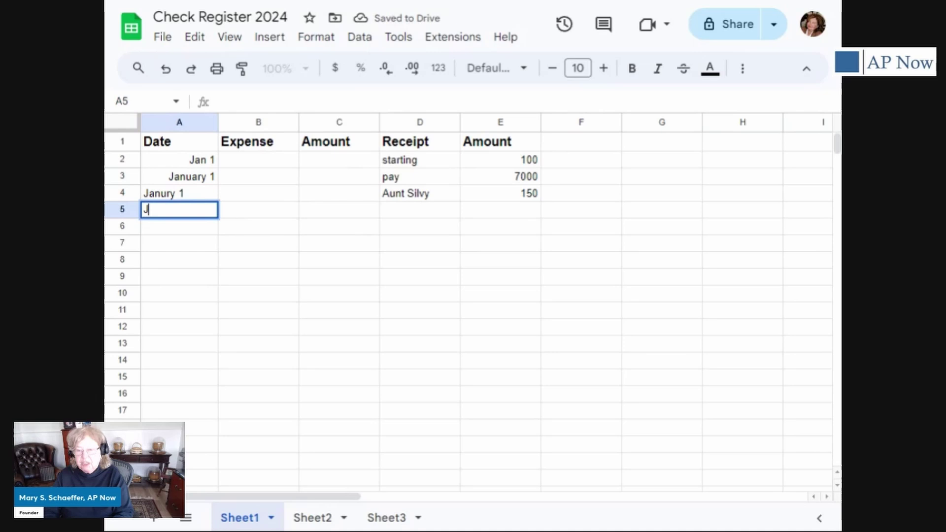
text(anuary 1)
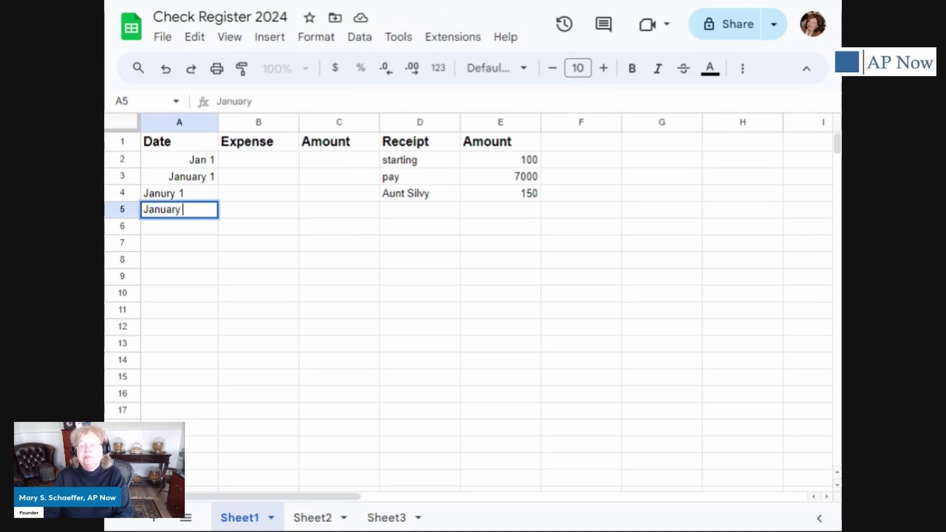
key(Tab)
text(cash)
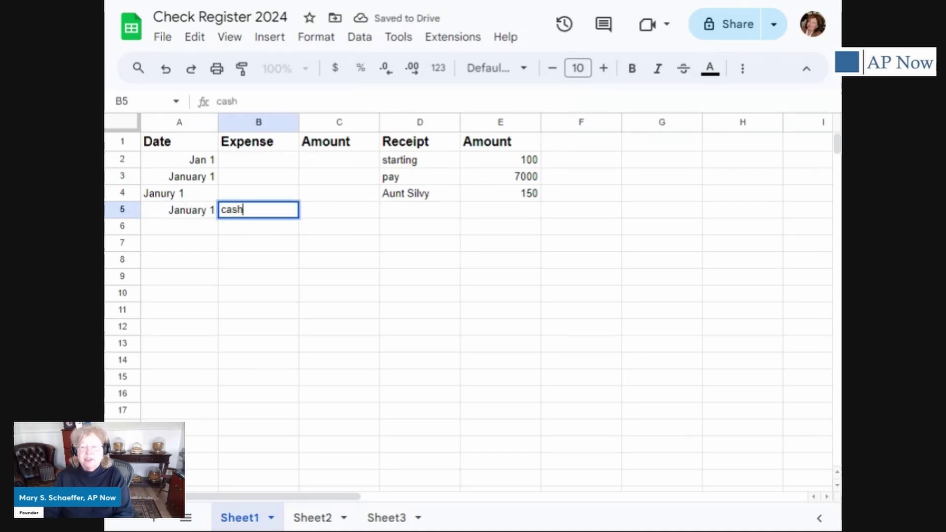
key(Tab)
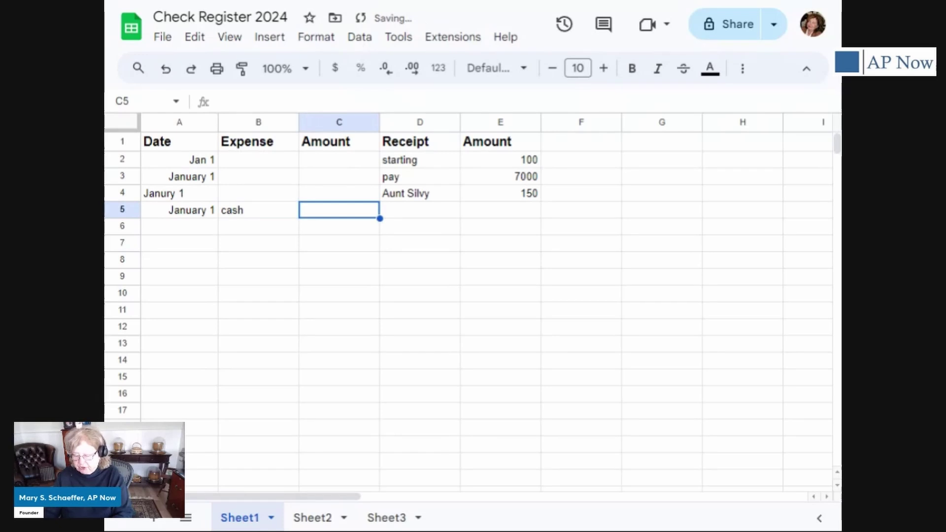
text(200)
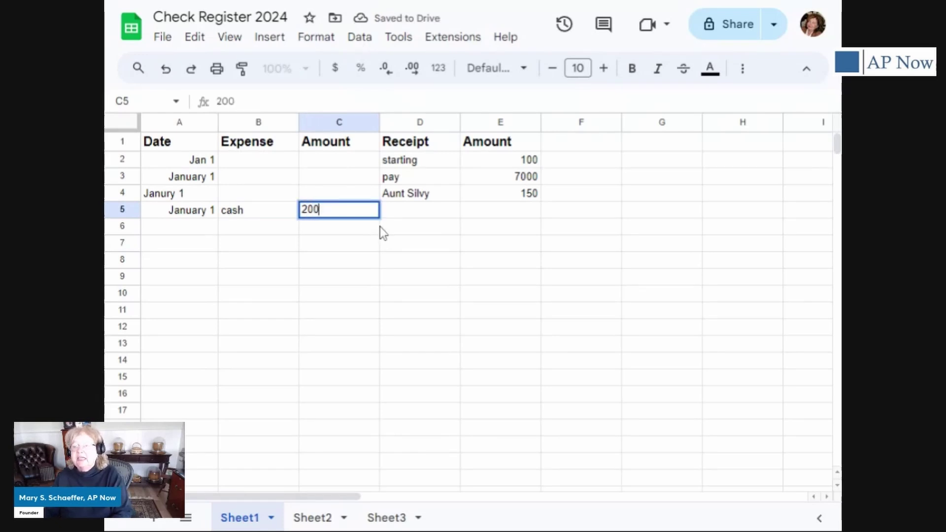
click(407, 196)
Start the running balance in F2 with a formula equal to E2
click(416, 212)
click(565, 215)
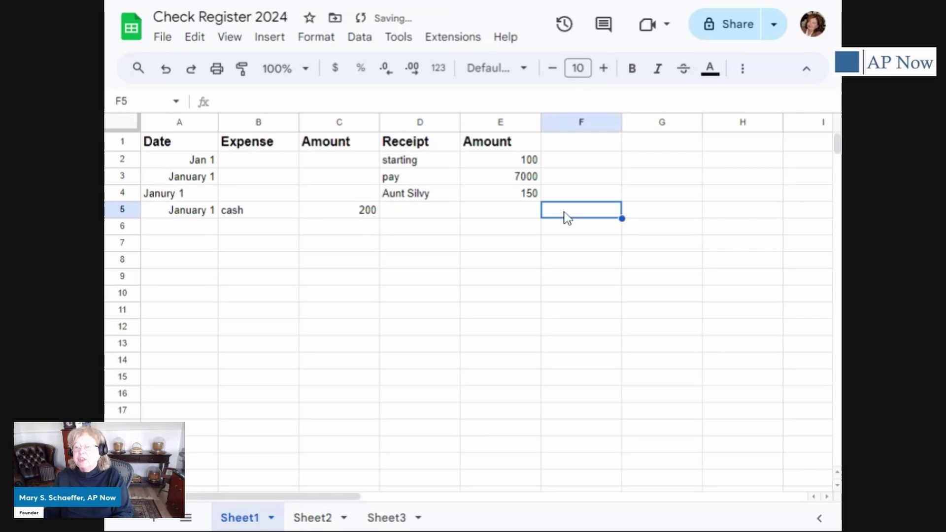
click(589, 157)
text(+)
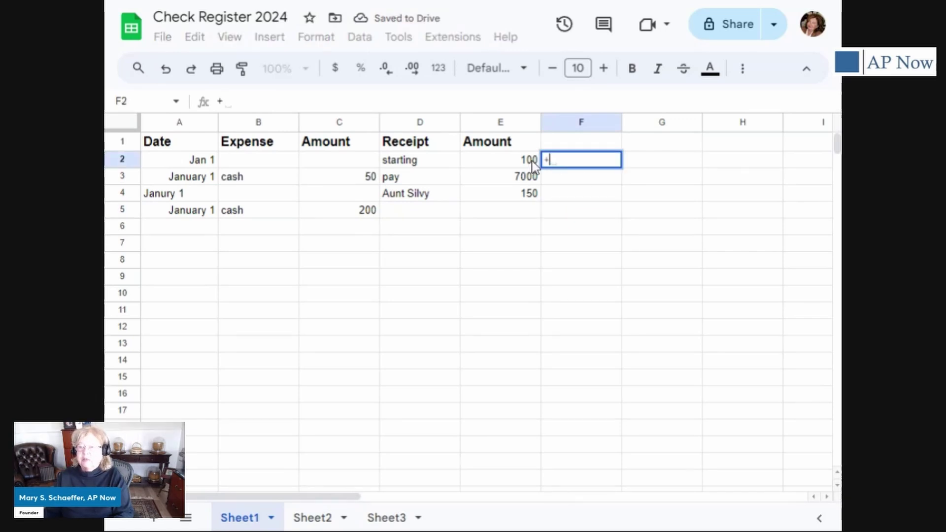
click(514, 159)
key(Return)
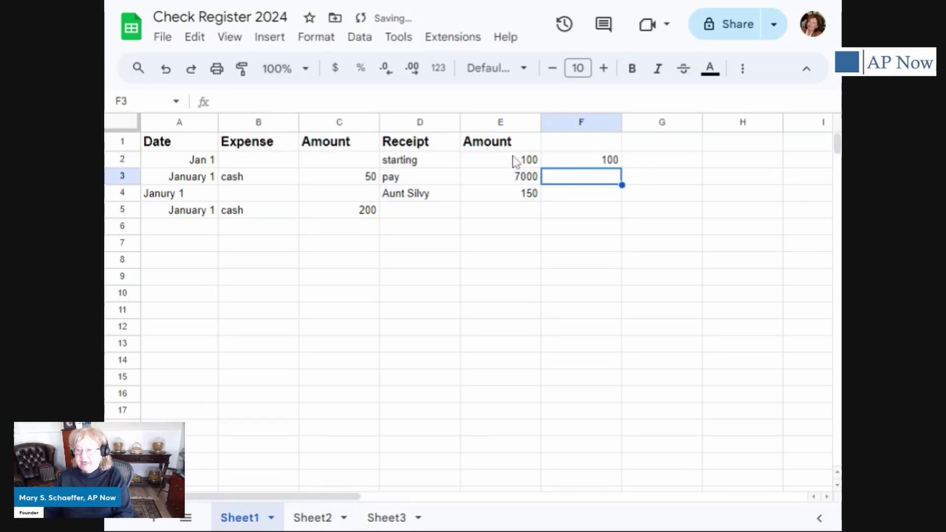
Enter the row 3 balance formula =F2+E3-C3 in F3
text(+)
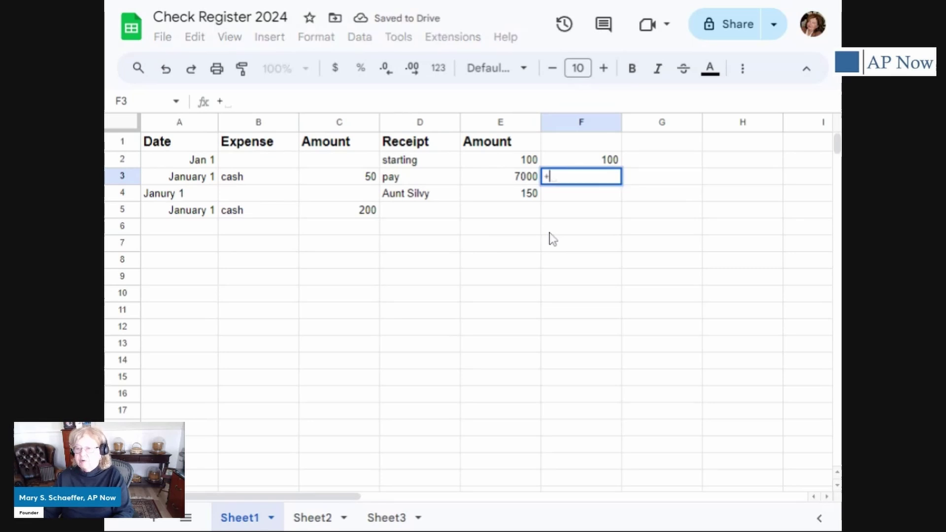
click(613, 161)
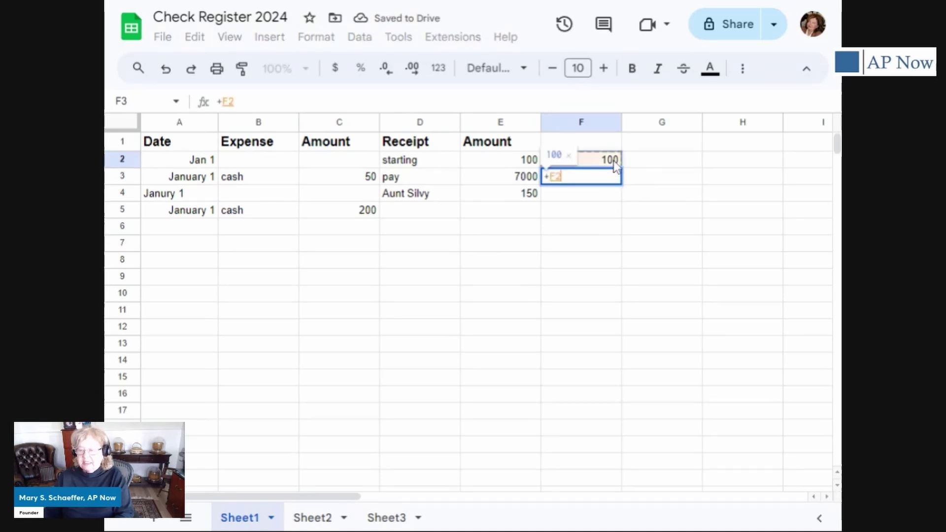
text(+)
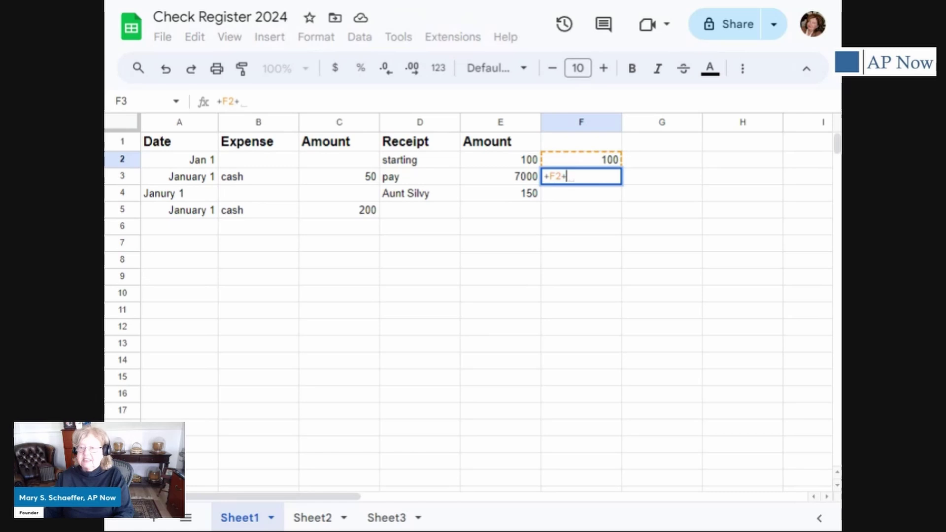
click(533, 181)
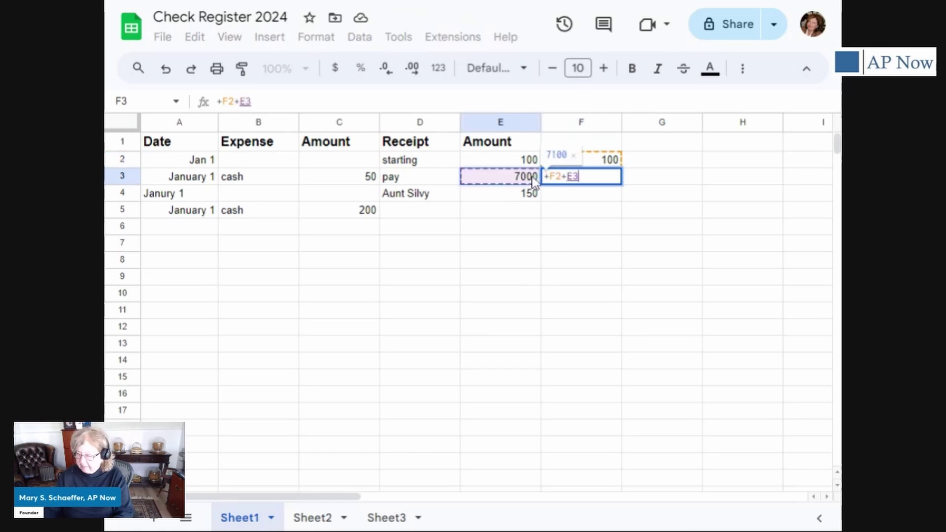
text(-)
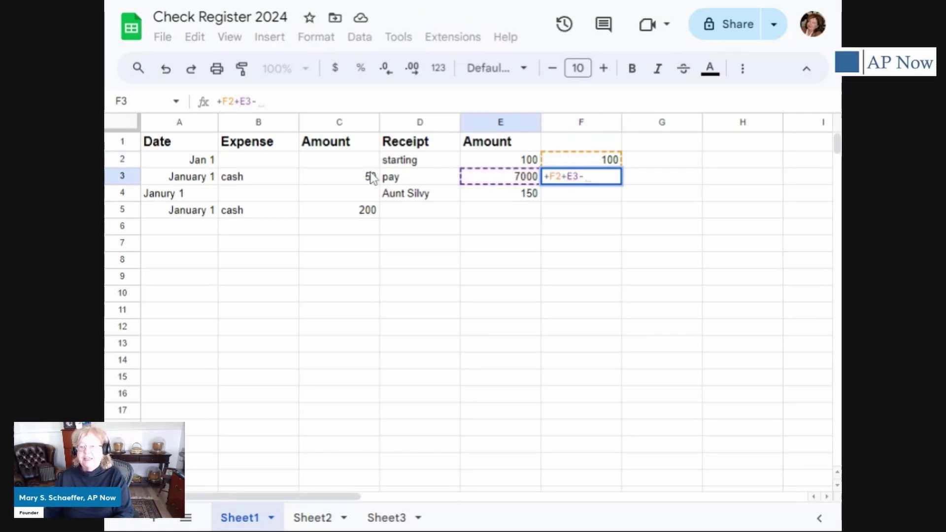
click(362, 181)
key(Return)
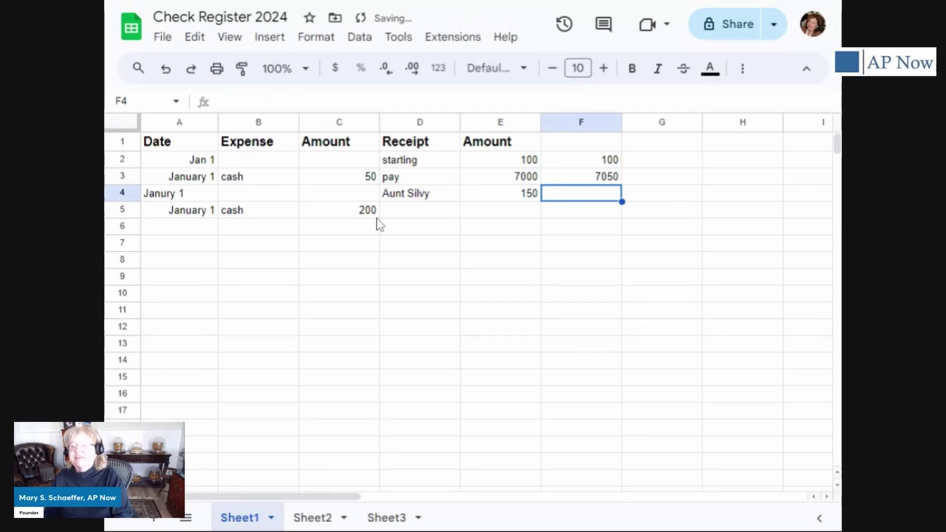
Copy the F3 balance formula into F4 and F5
click(600, 177)
key(ctrl+c)
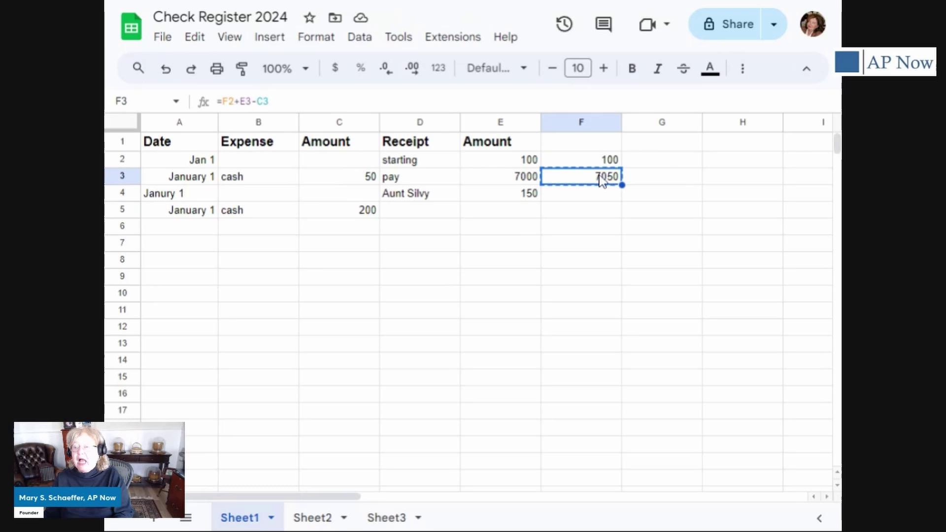
click(596, 195)
key(ctrl+v)
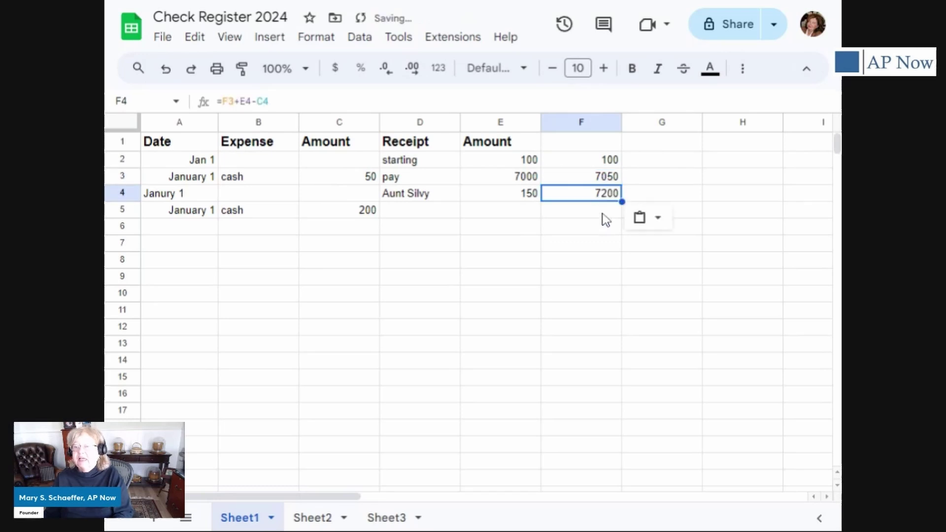
click(604, 211)
key(ctrl+v)
key(Down)
Record a January 5 mortgage expense of 3200 in row 6
key(Left)
key(Left)
key(Left)
key(Left)
key(Left)
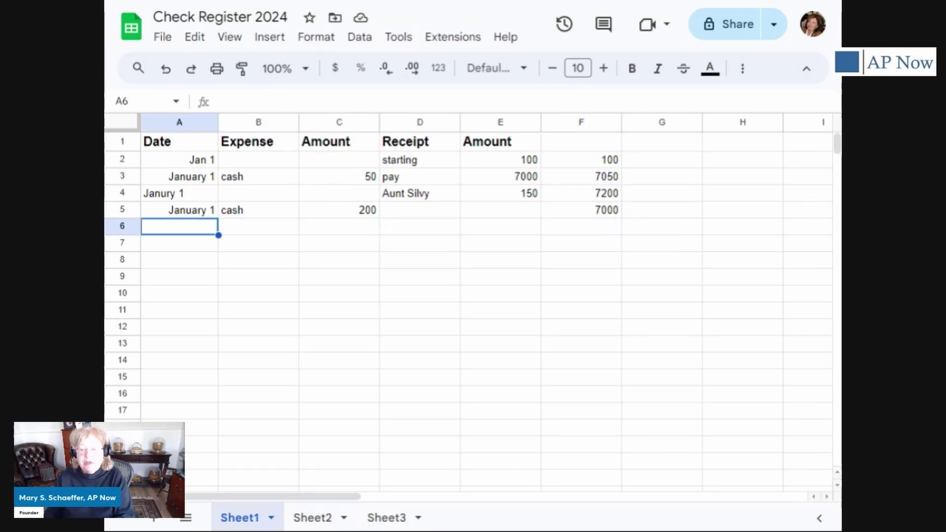
text(anua)
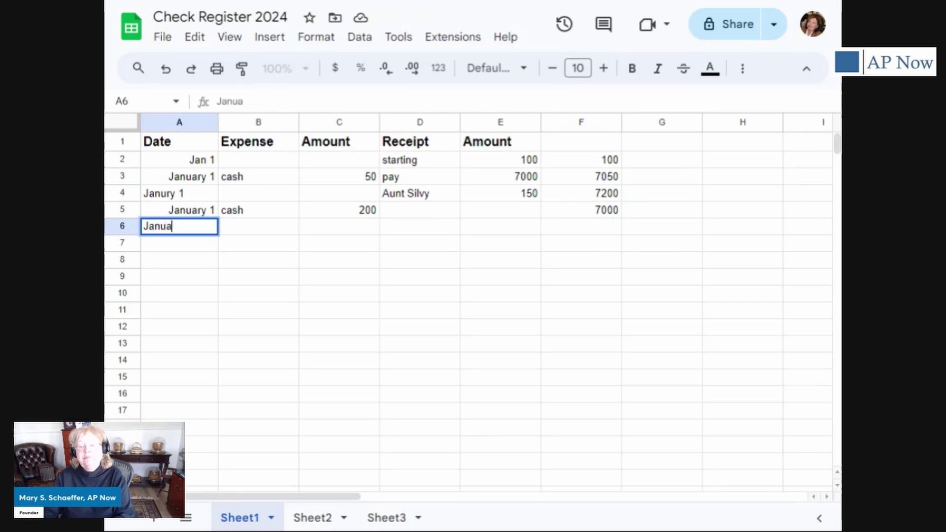
text(ry 5)
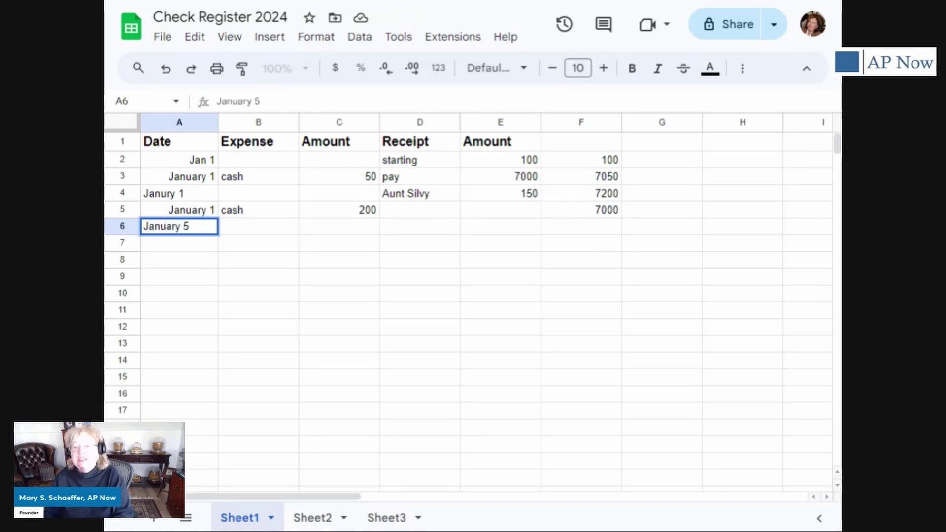
key(Tab)
text(mort)
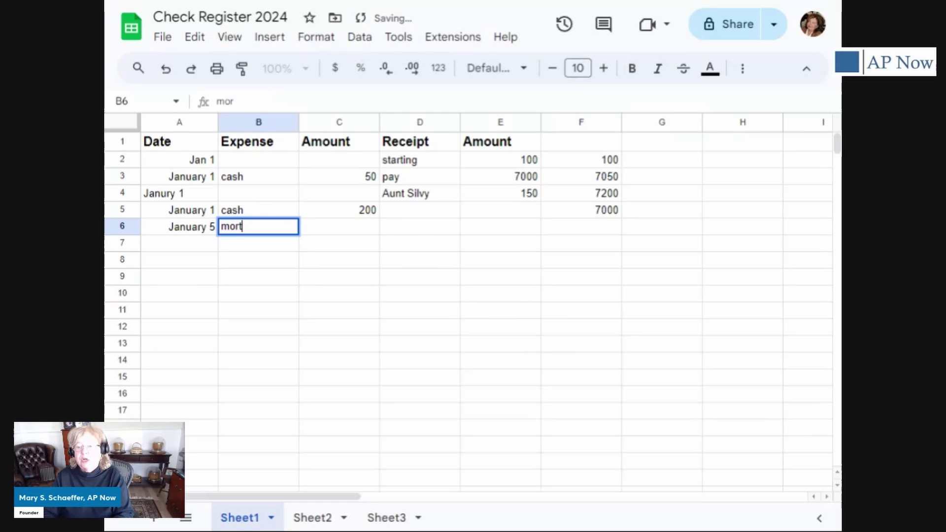
text(gage)
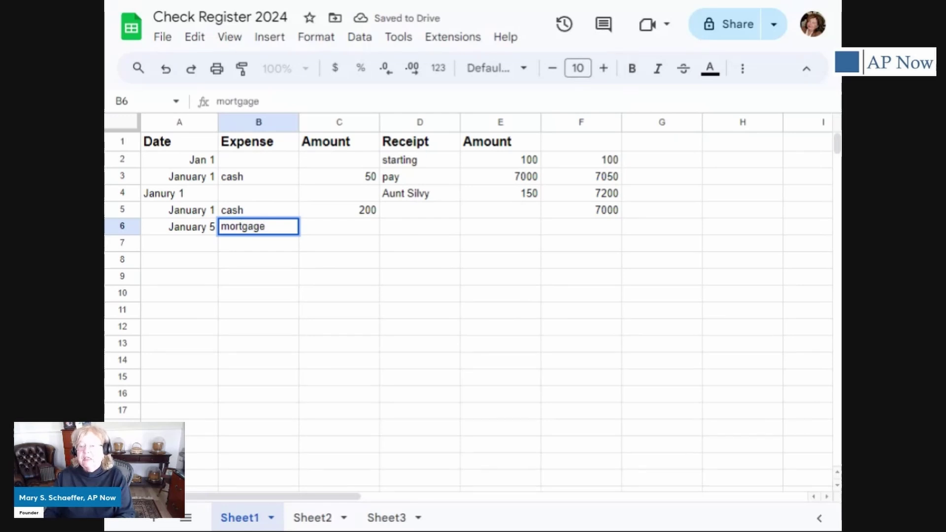
key(Tab)
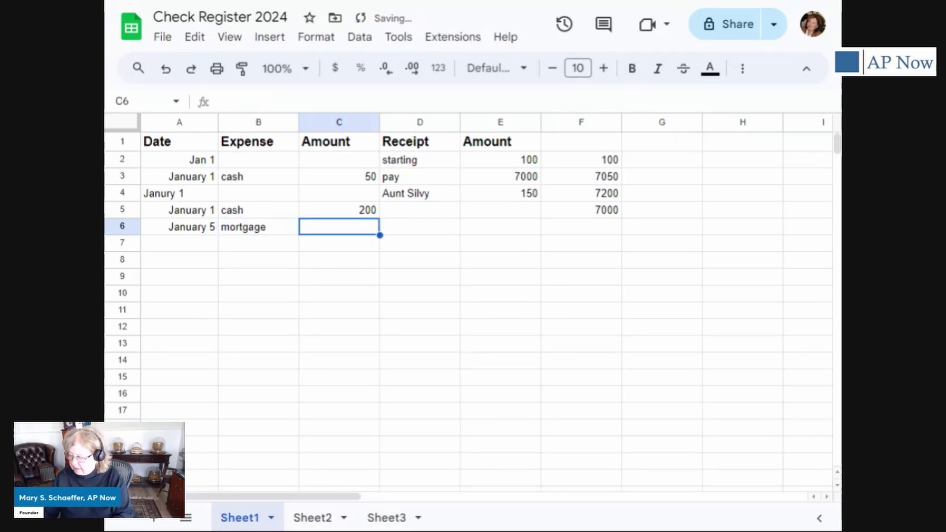
text(3200)
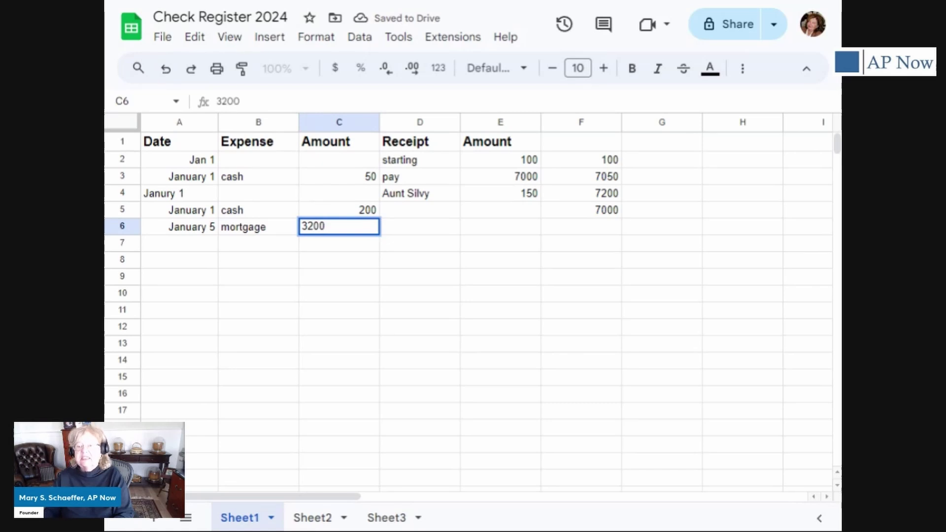
key(Return)
Add the electric 300 and insurance 87 expenses in rows 7 and 8
key(Left)
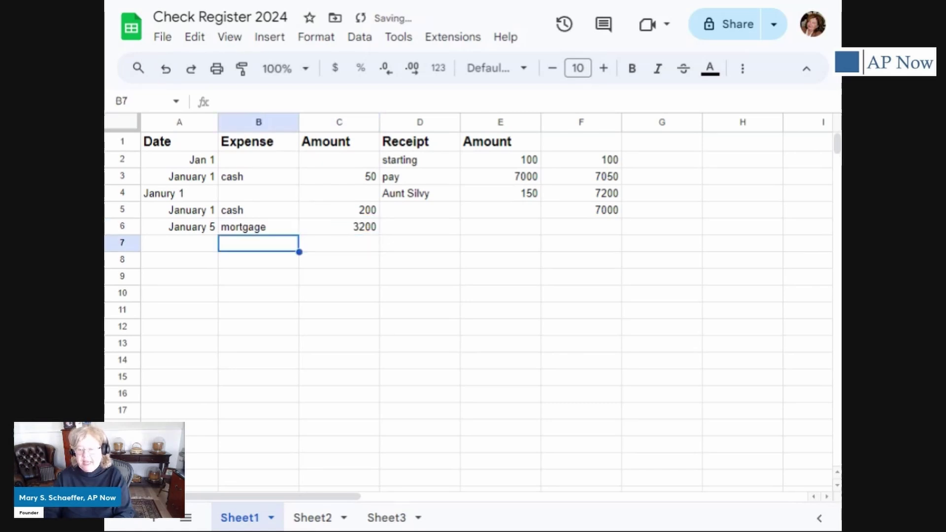
text(ele)
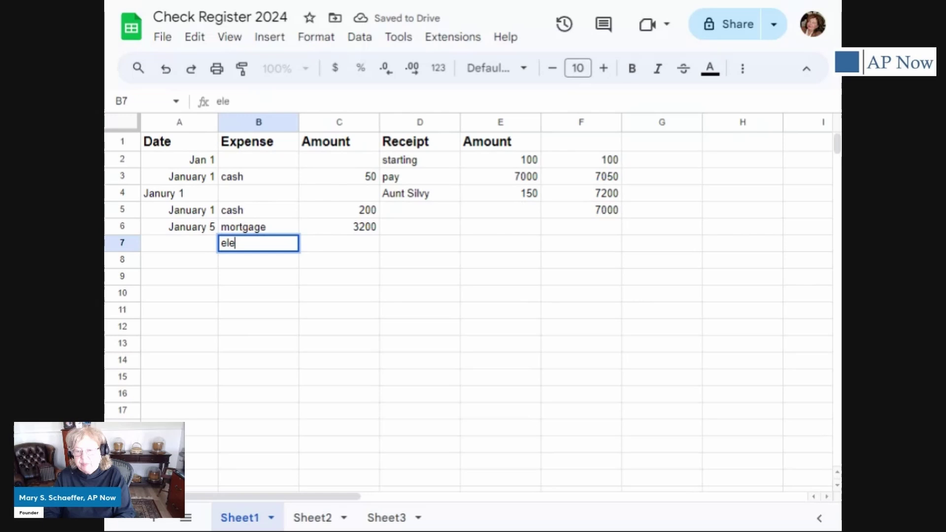
text(ctric)
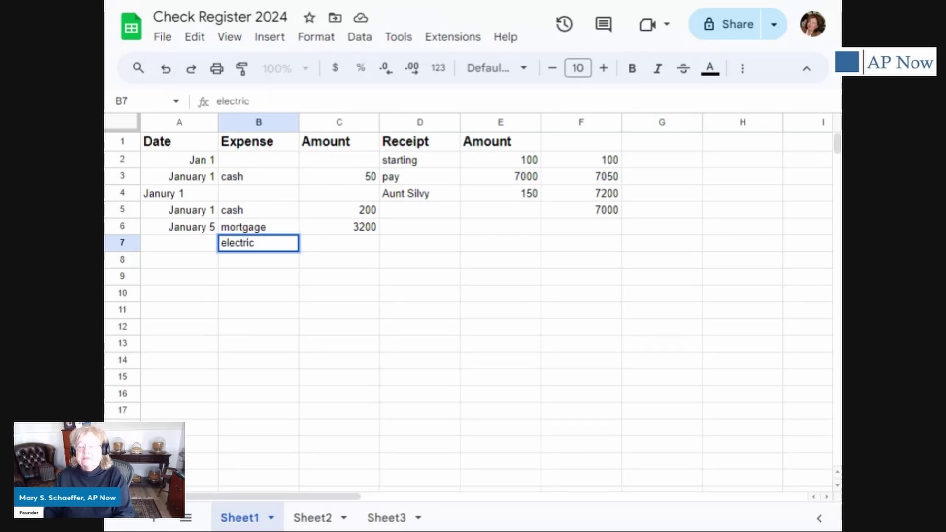
key(Tab)
text(300)
key(Return)
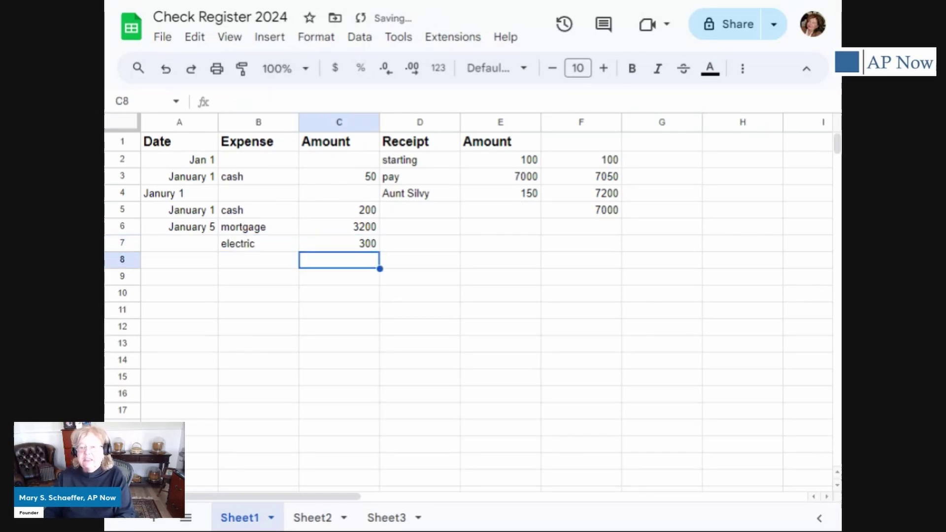
key(Left)
key(Return)
text(inu)
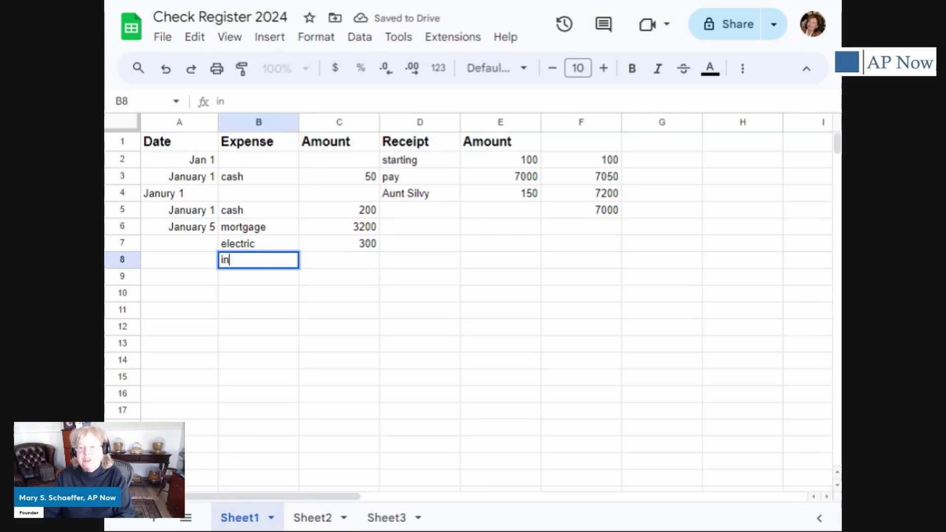
key(BackSpace)
text(surance)
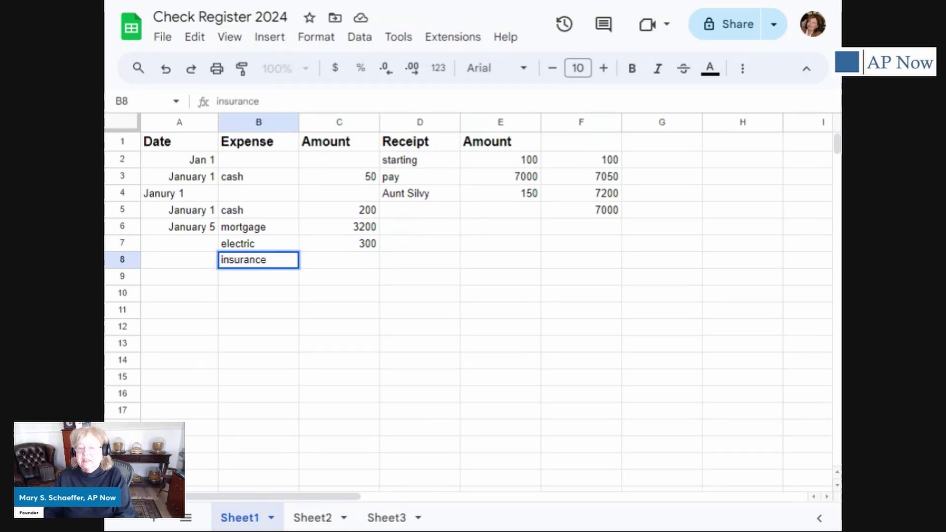
key(Tab)
text(87)
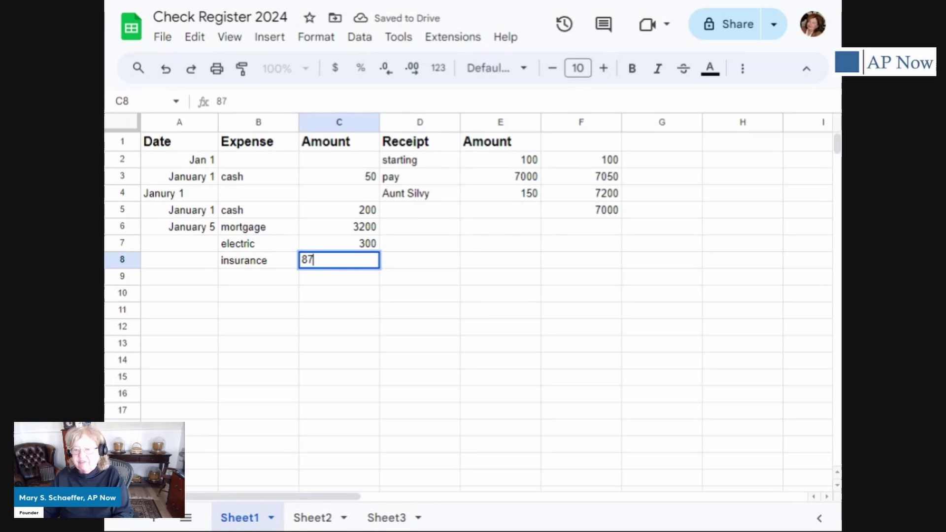
key(Return)
Add the cell phone expense of 123 in row 9
click(258, 276)
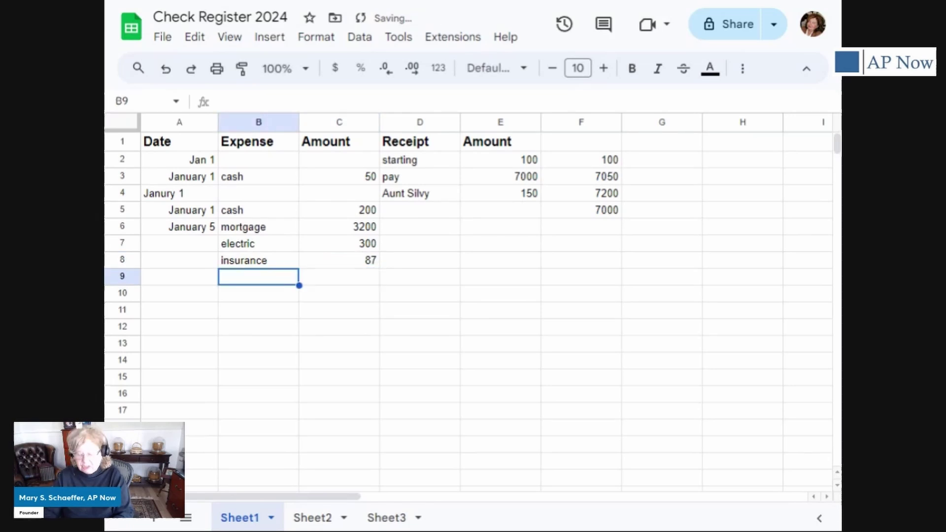
text(cell phone)
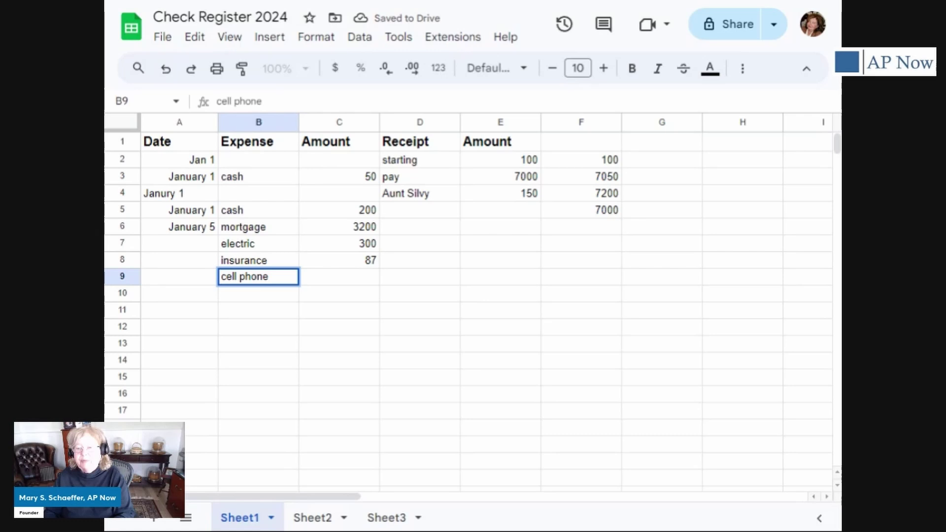
key(Tab)
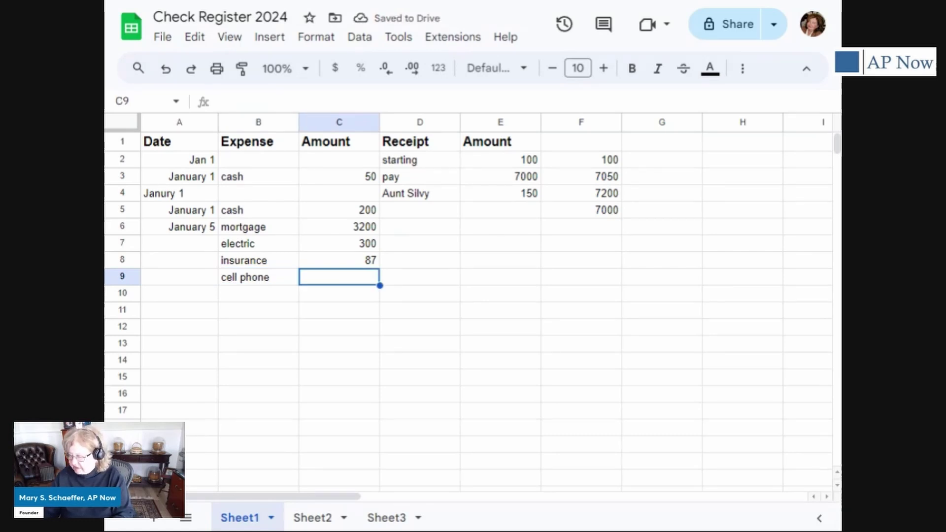
text(123)
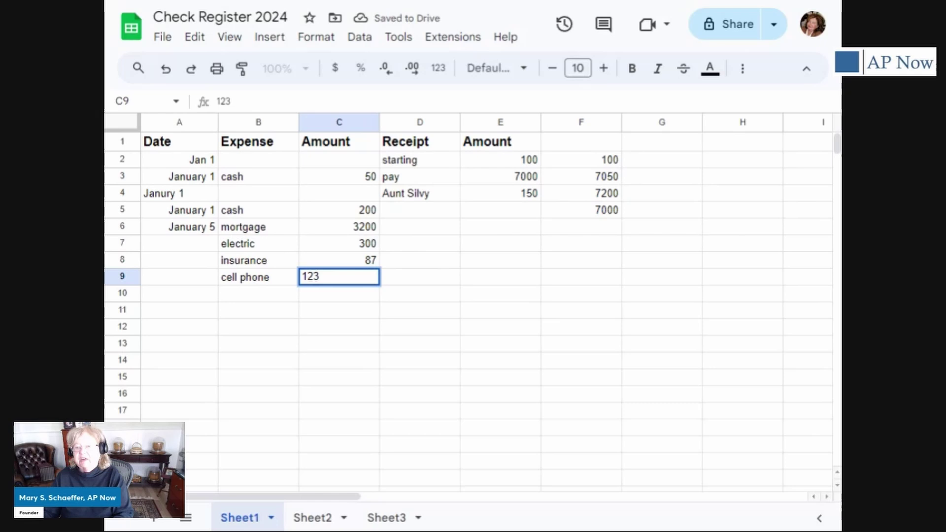
key(Return)
Copy the F5 balance formula into F6, giving 3800
click(614, 277)
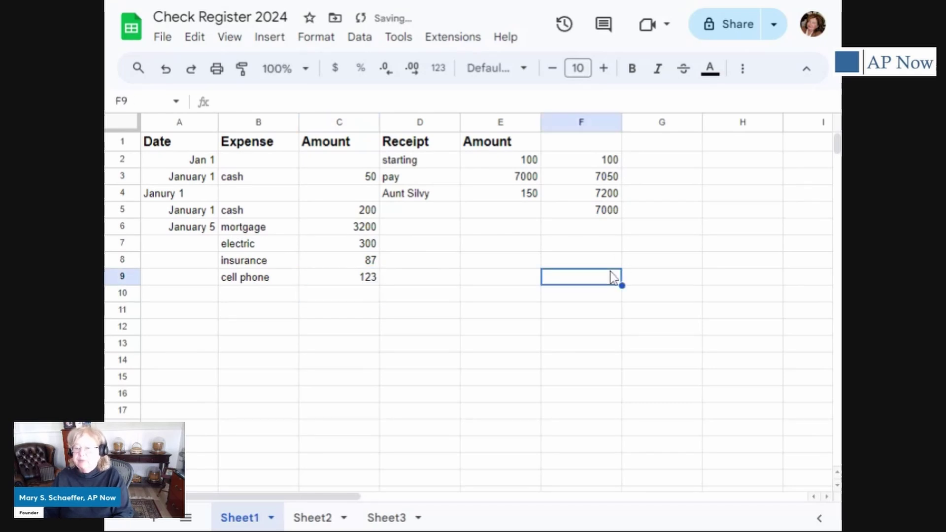
click(600, 219)
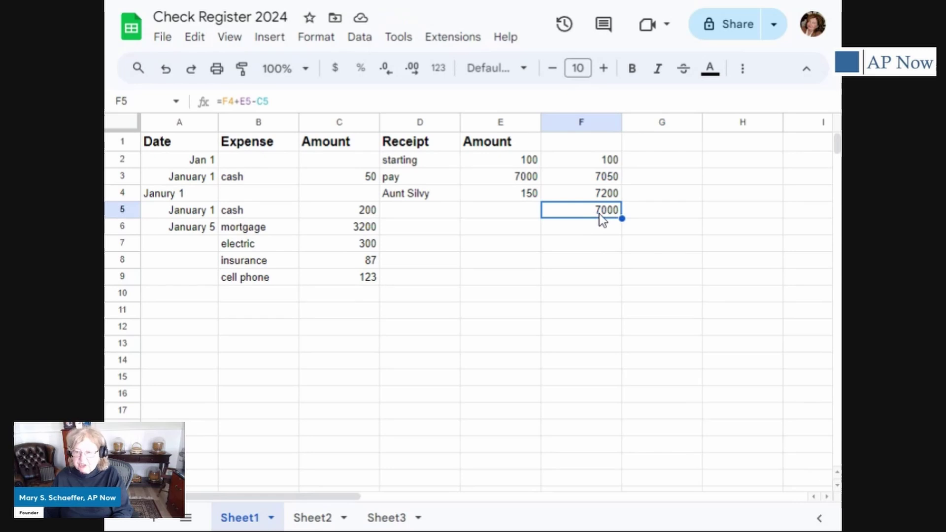
key(ctrl+c)
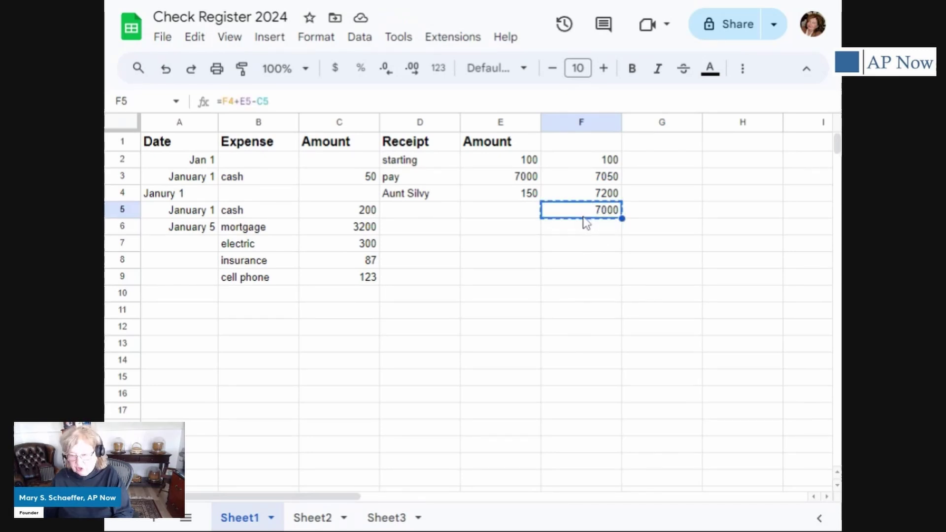
click(580, 228)
key(ctrl+v)
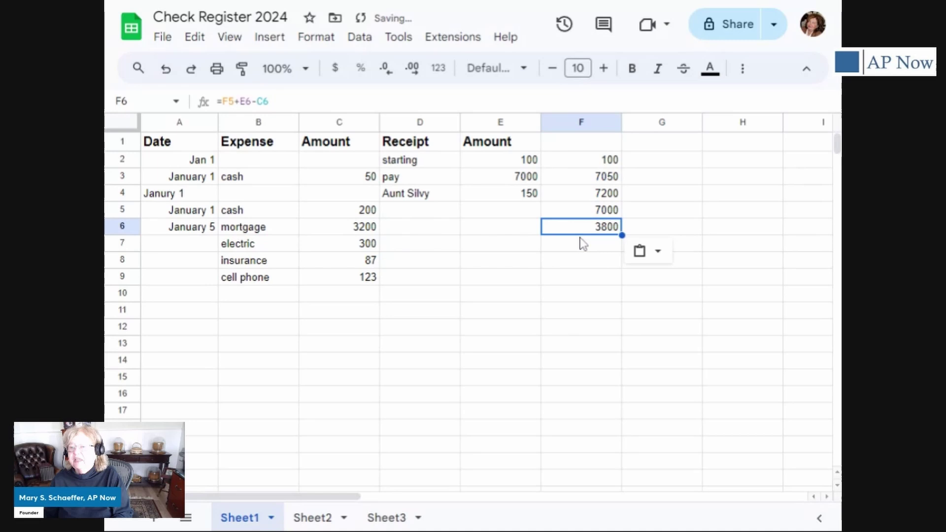
Paste the balance formula down through F9, showing 3500, 3413 and 3290
click(580, 241)
key(shift+Up)
key(ctrl+v)
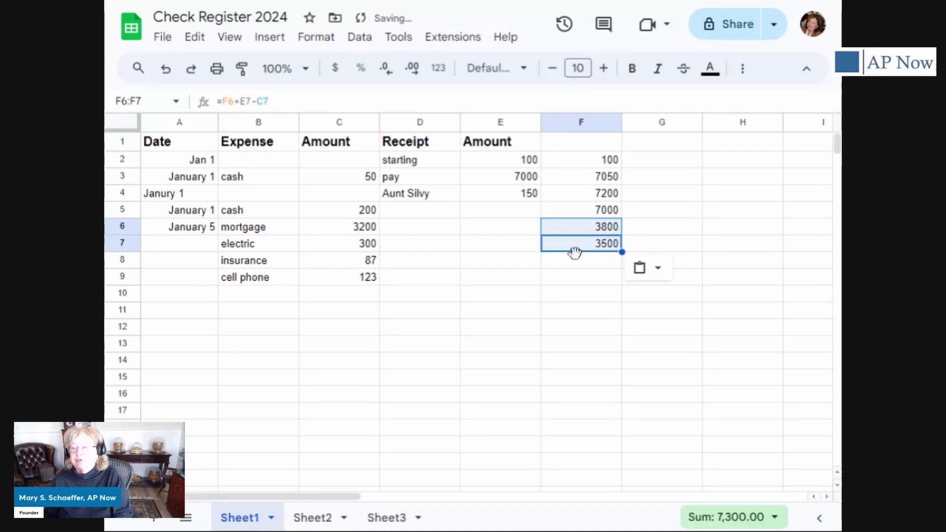
click(576, 263)
key(shift+Up)
key(shift+Up)
key(ctrl+v)
click(575, 276)
key(shift+Up)
key(shift+Up)
key(shift+Up)
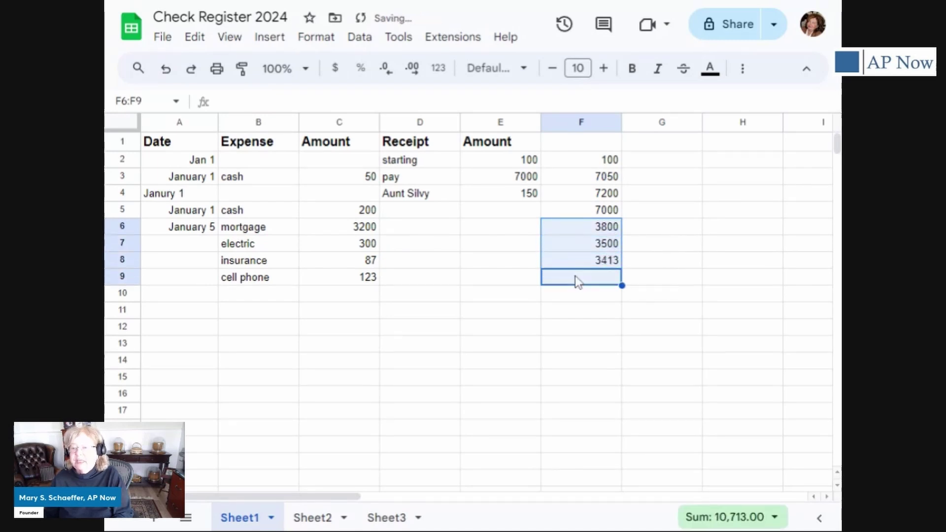
key(ctrl+v)
click(451, 329)
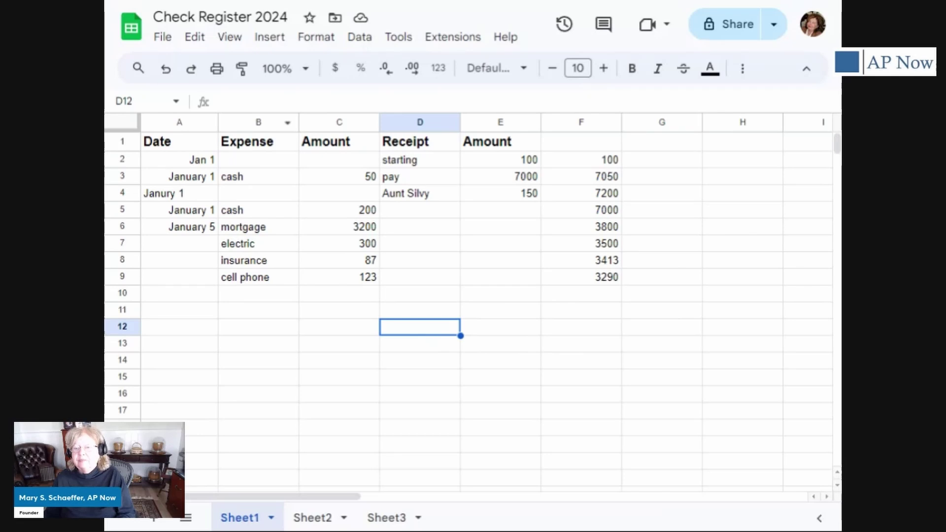
drag(348, 226, 354, 273)
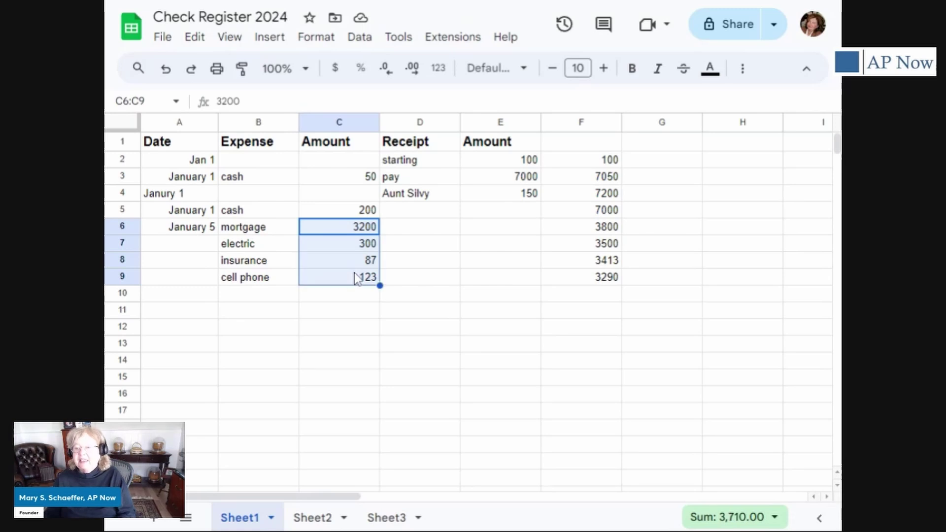
right_click(355, 271)
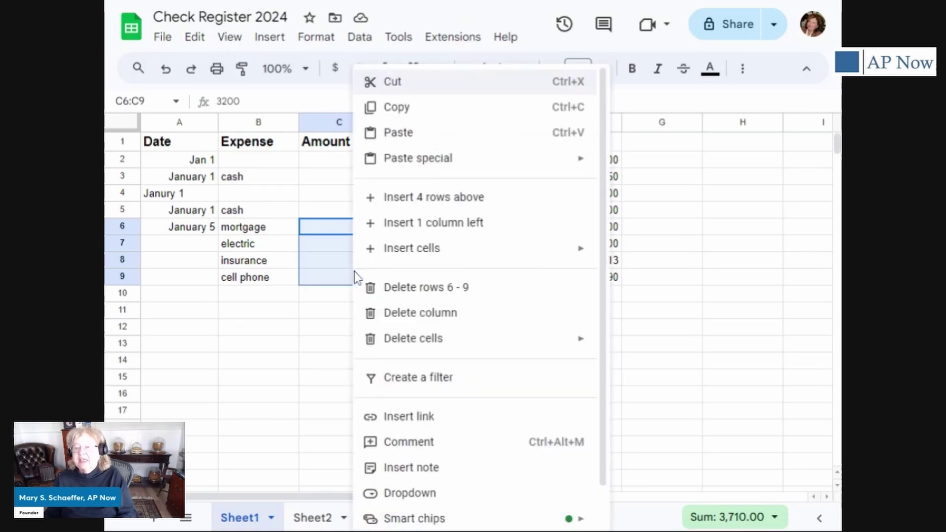
click(330, 310)
drag(374, 227, 448, 278)
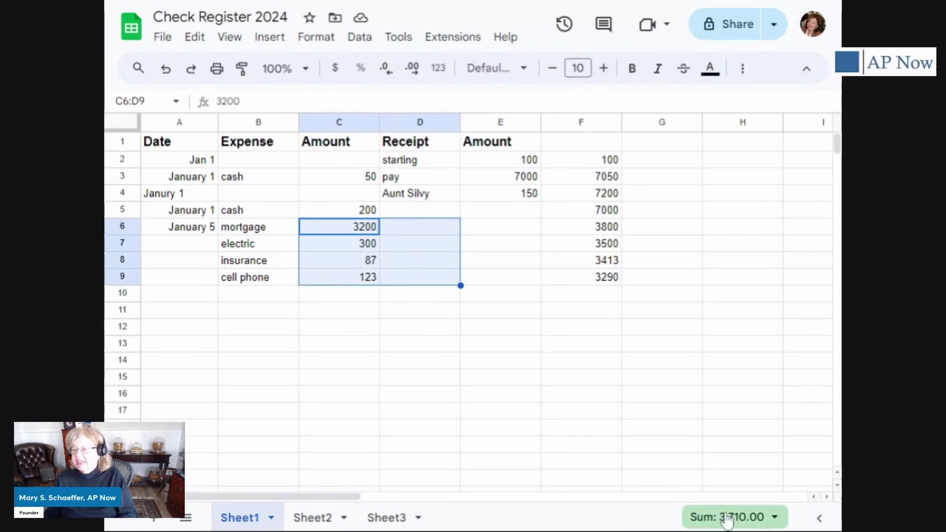
click(775, 518)
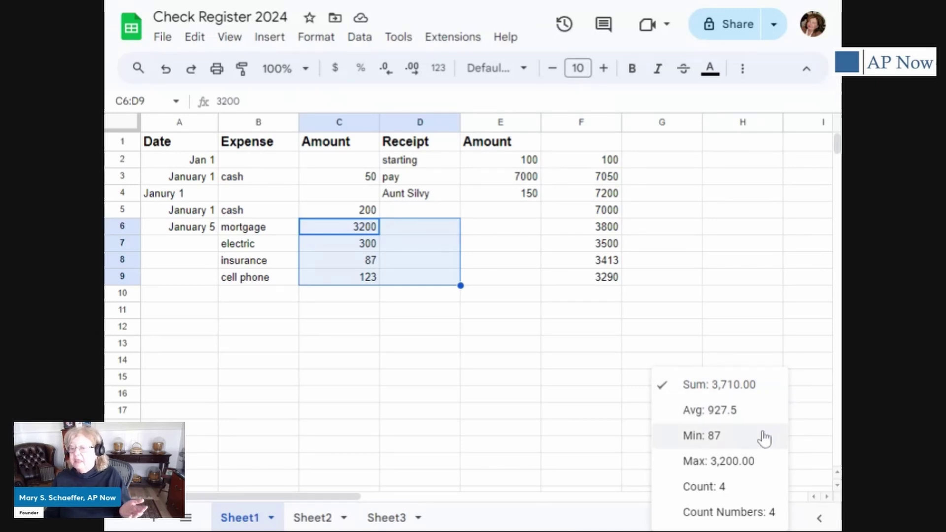
click(425, 463)
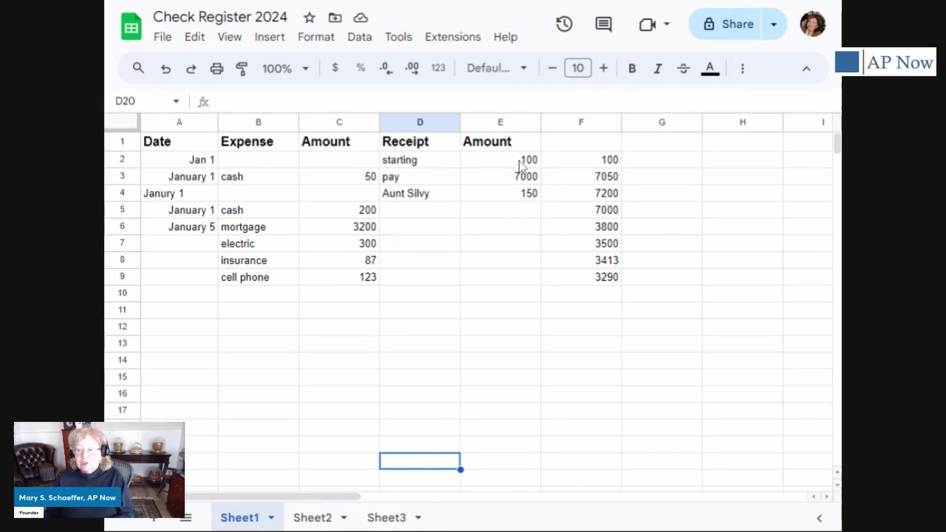
drag(519, 157, 521, 196)
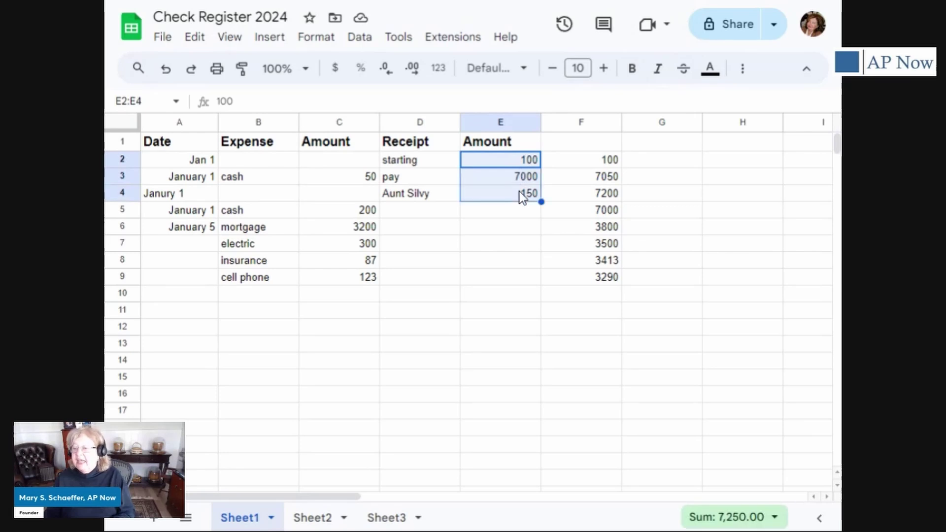
click(775, 517)
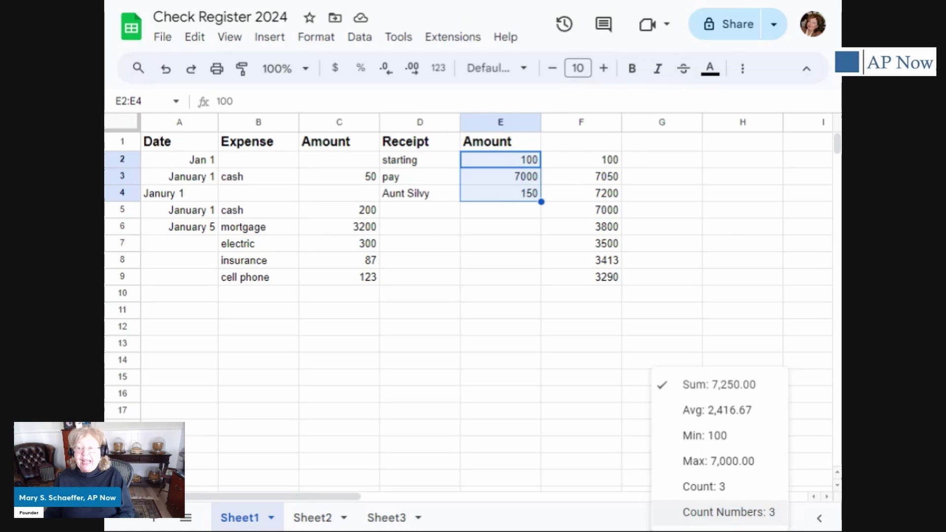
click(474, 450)
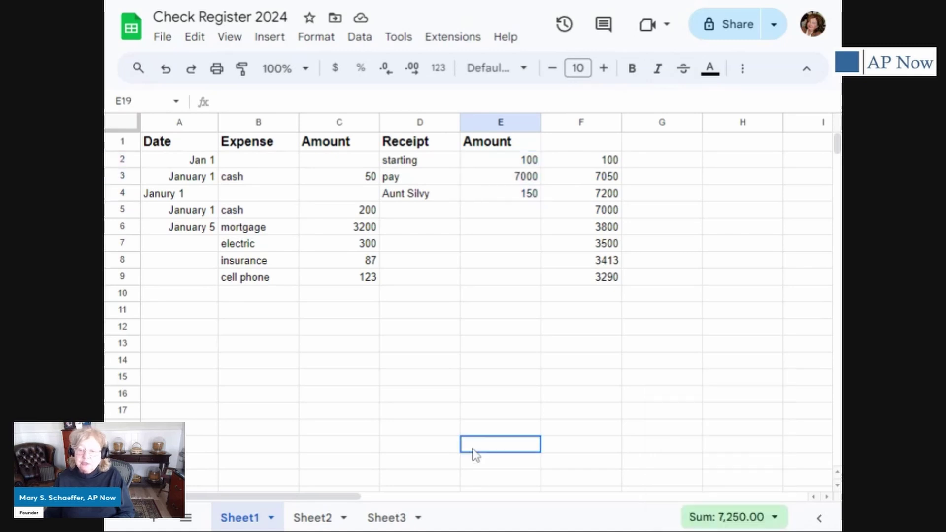
click(470, 398)
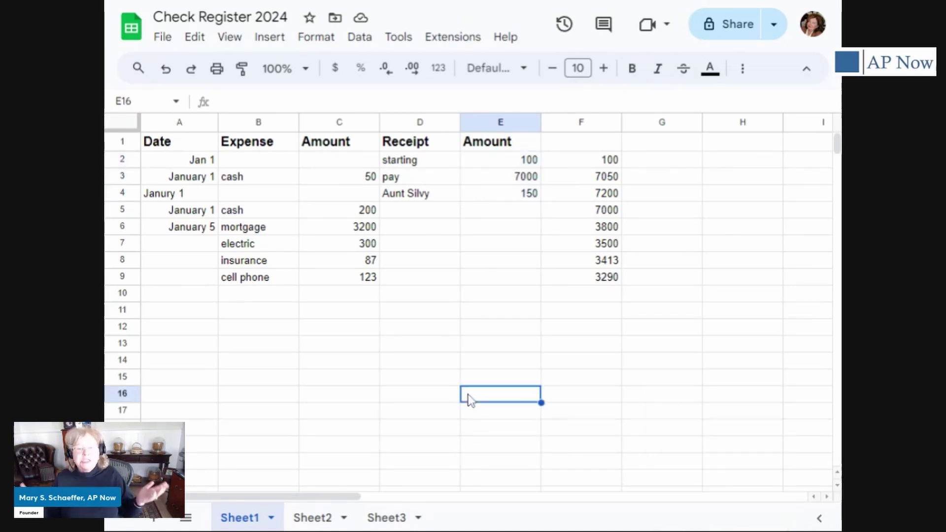